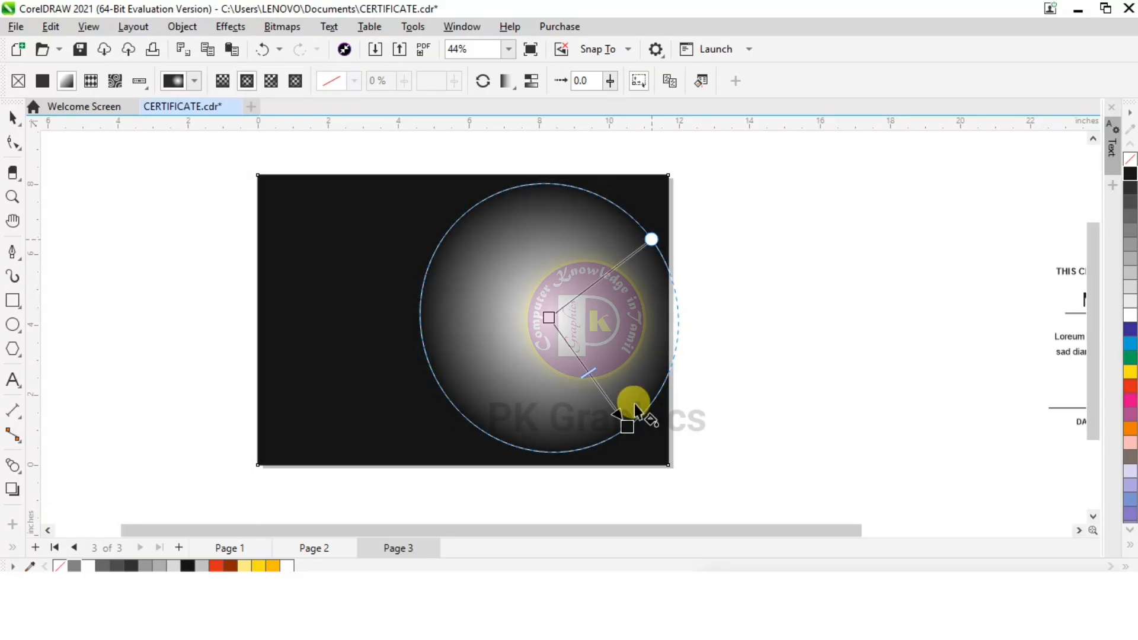
# Enlarge the black background's radial gradient and recolour its centre from white to medium grey
pyautogui.moveTo(627, 423); pyautogui.dragTo(635, 444)
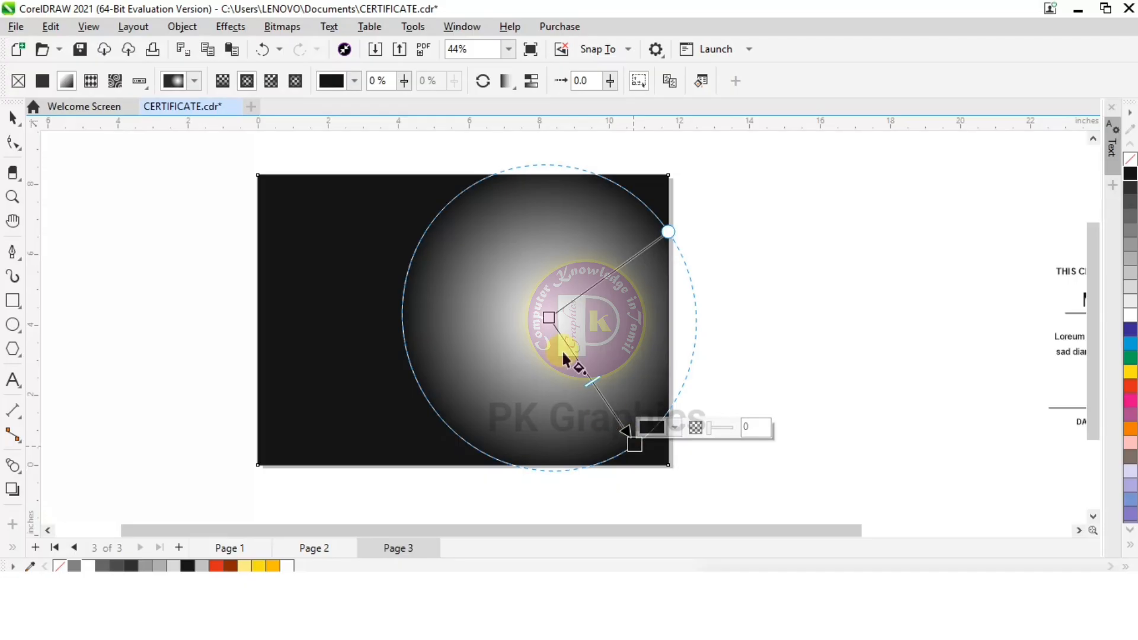
pyautogui.click(548, 317)
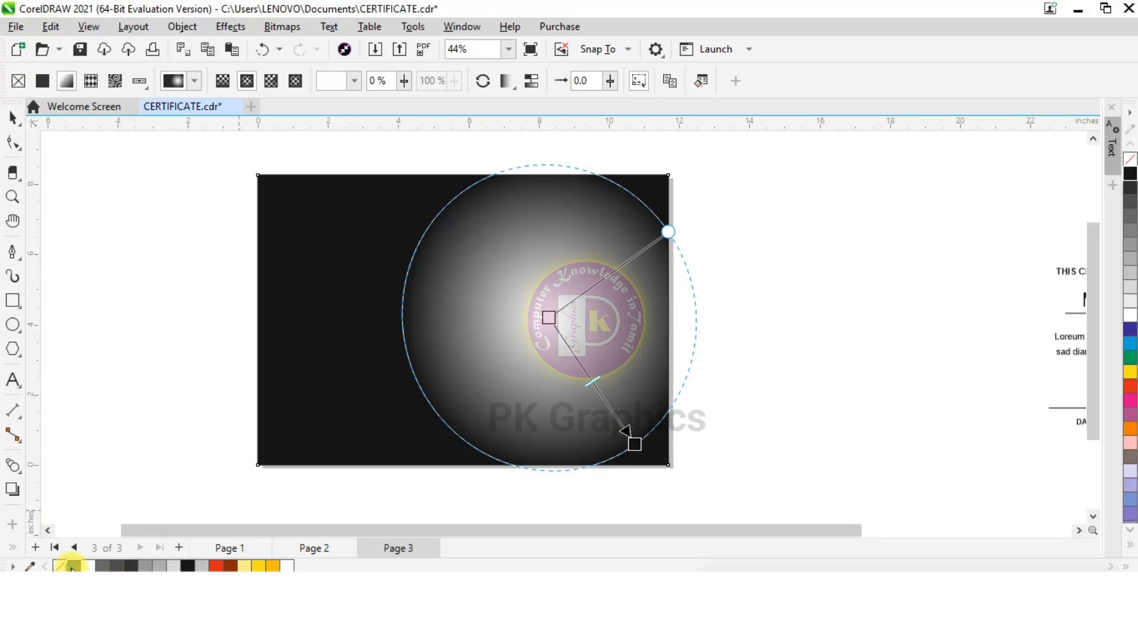
pyautogui.click(71, 566)
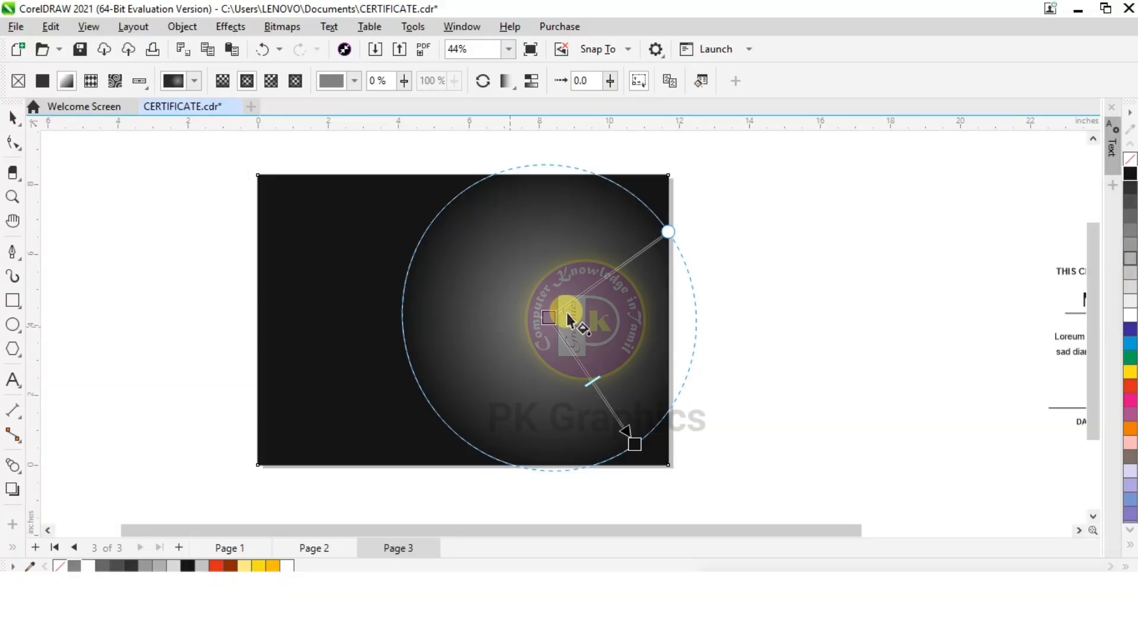
pyautogui.moveTo(633, 443); pyautogui.dragTo(640, 455)
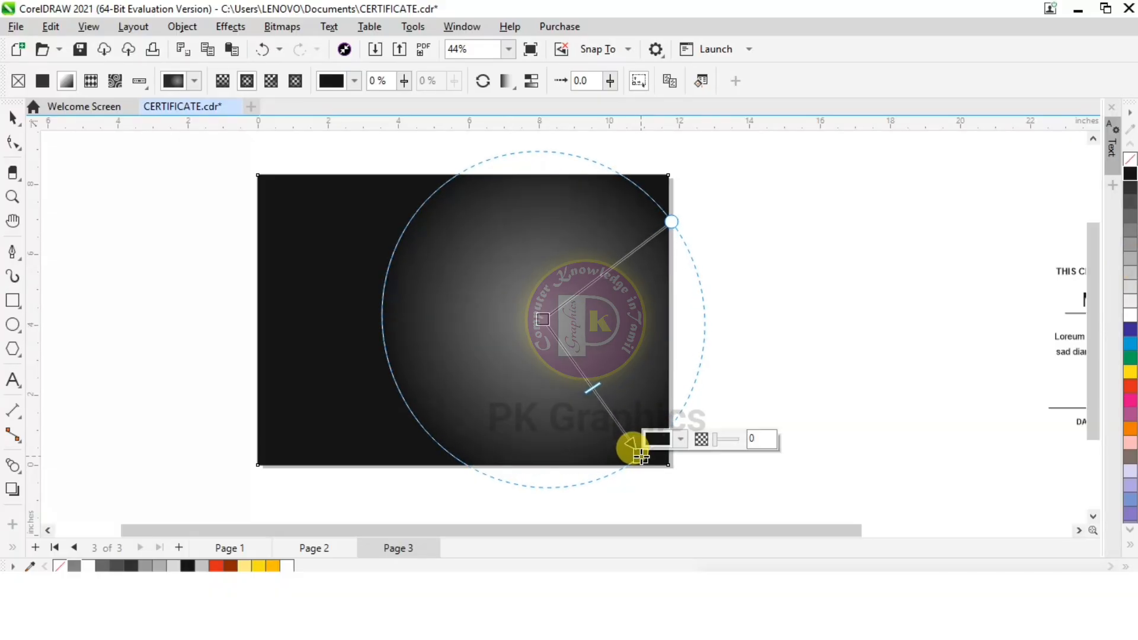
pyautogui.click(10, 127)
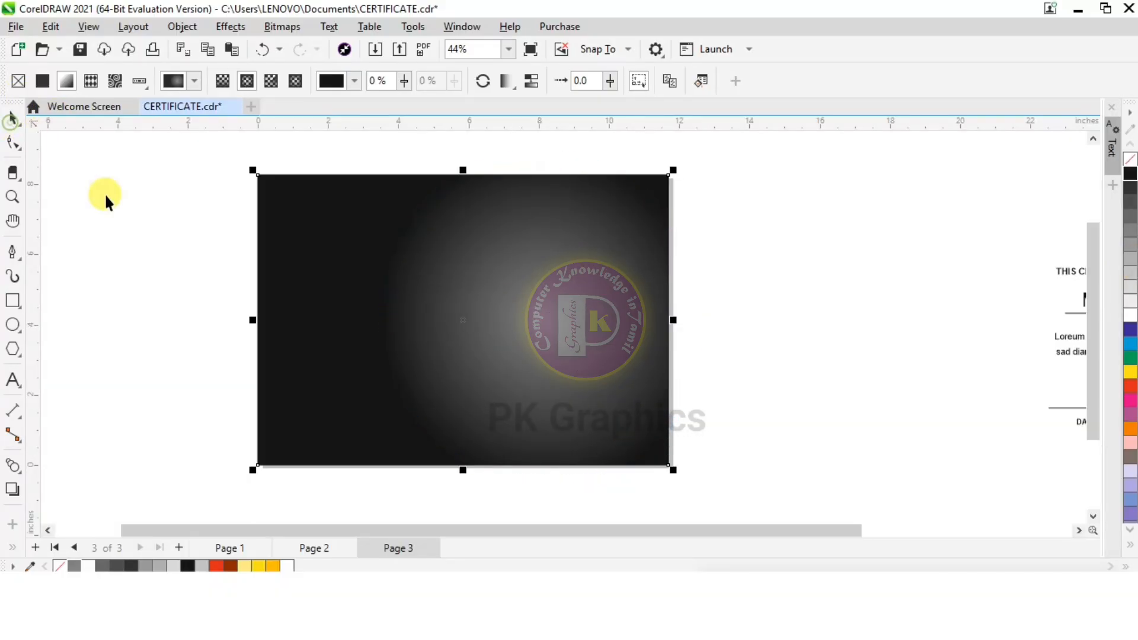
pyautogui.click(104, 196)
# Draw a closed triangle with the Pen tool along the page's full left edge, about 4.27 in wide at the bottom
pyautogui.click(10, 256)
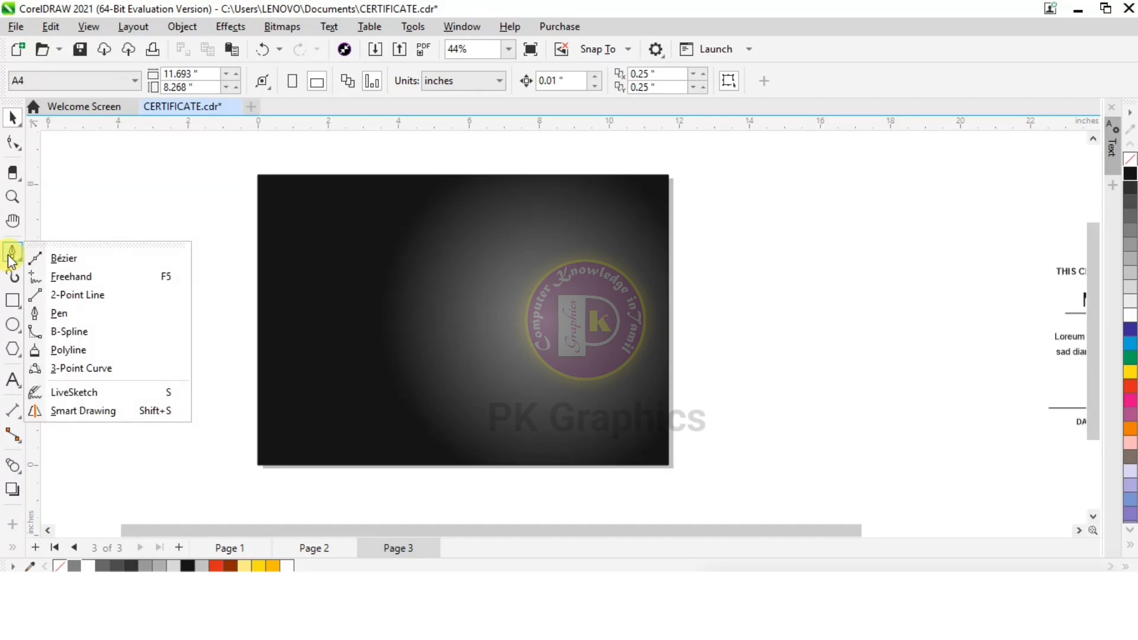
pyautogui.click(98, 320)
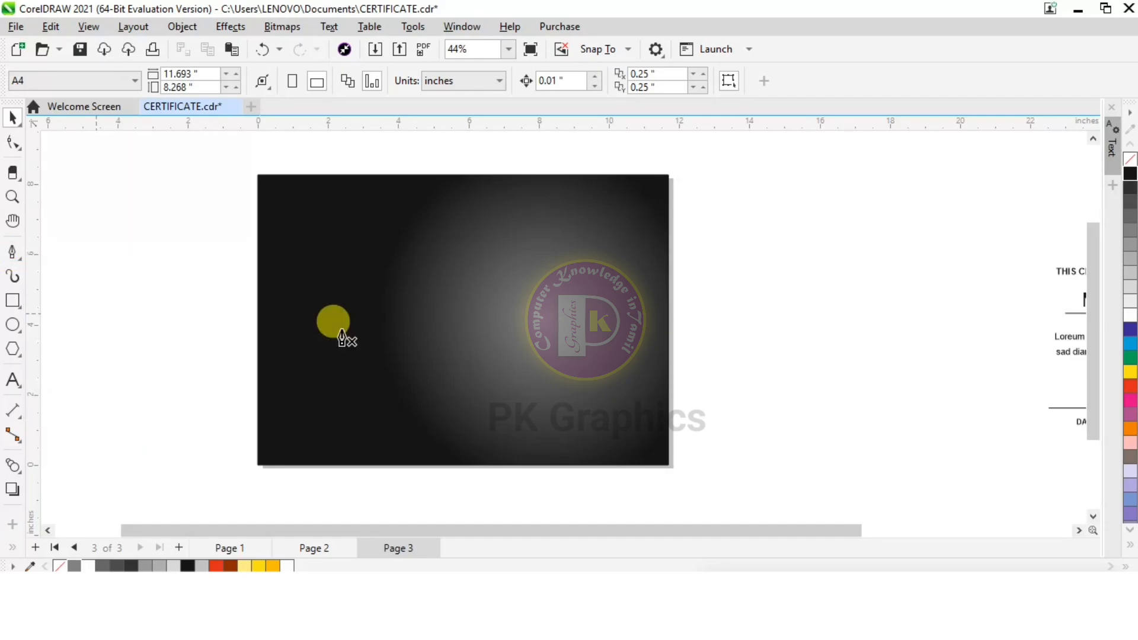
pyautogui.click(258, 175)
pyautogui.click(258, 466)
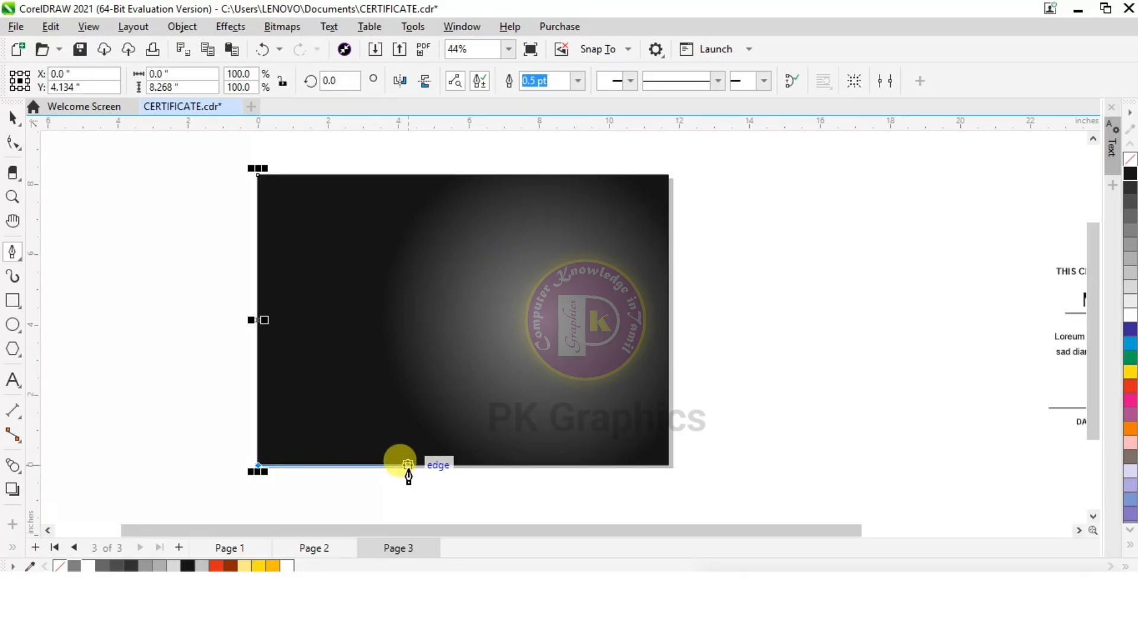
pyautogui.click(408, 466)
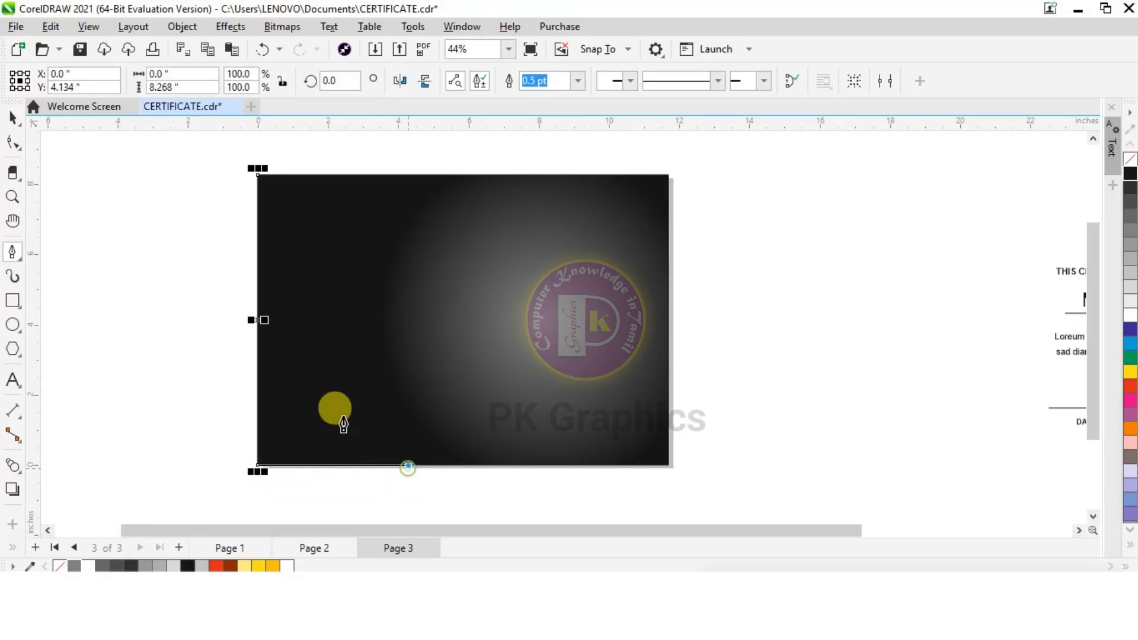
pyautogui.click(258, 176)
# Apply an elliptical fountain fill to the triangle and reshape it into a rounder glow in the lower half
pyautogui.click(12, 546)
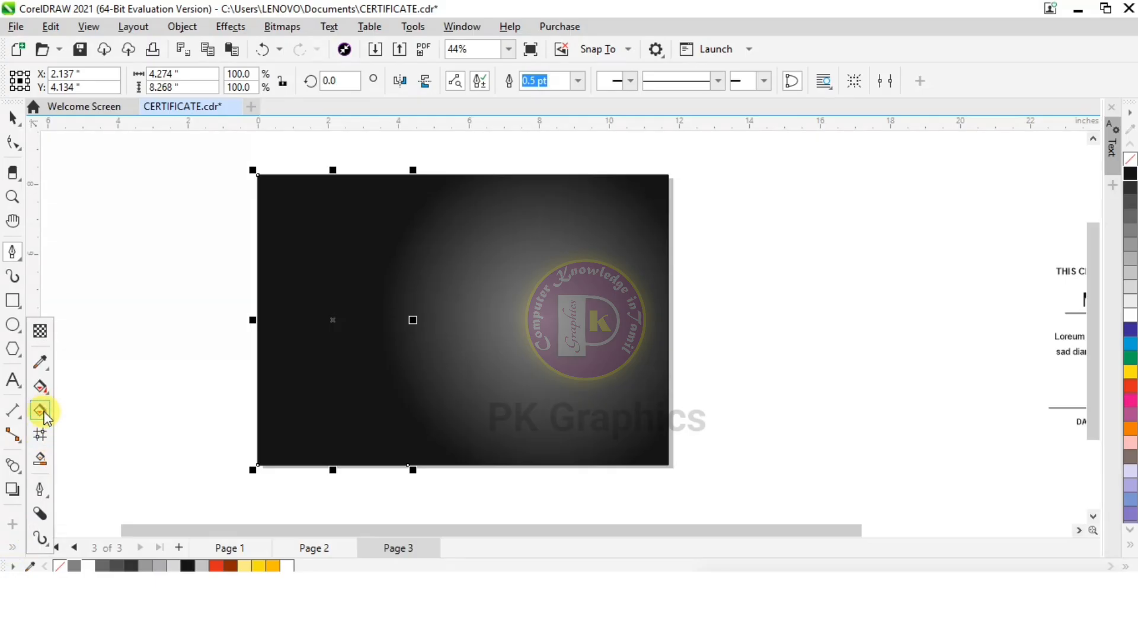
pyautogui.click(41, 411)
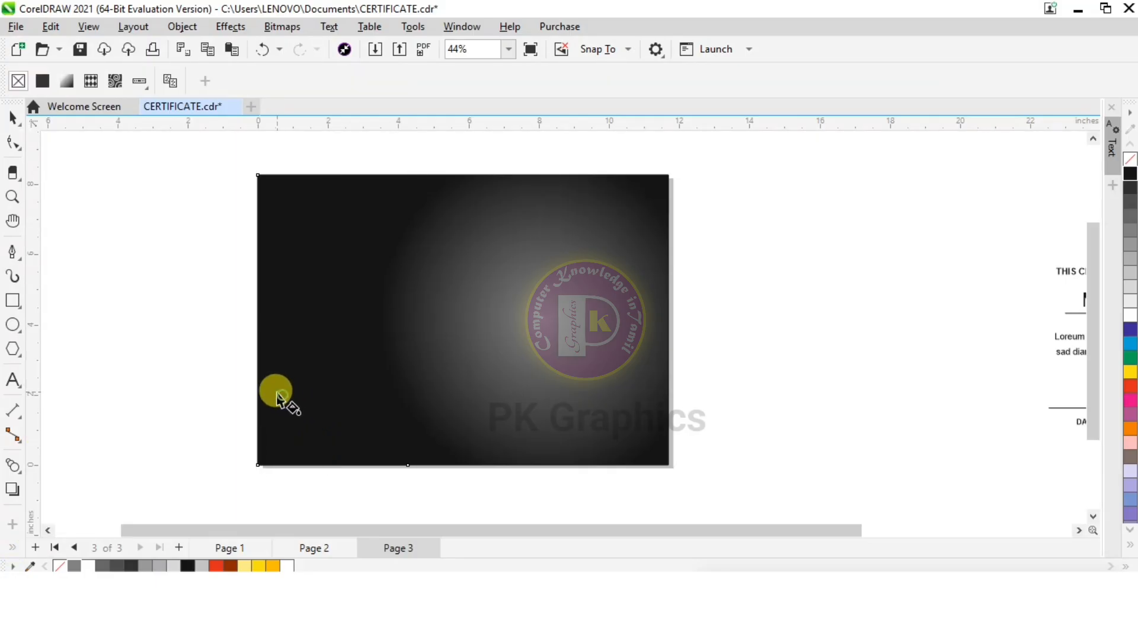
pyautogui.moveTo(275, 391); pyautogui.dragTo(387, 373)
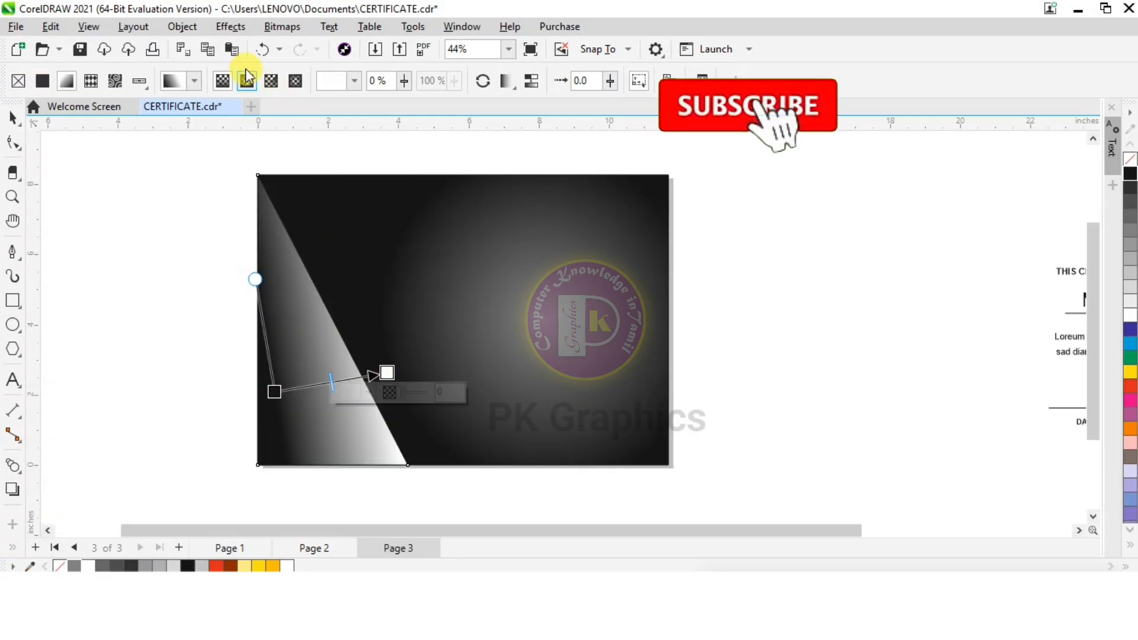
pyautogui.click(247, 81)
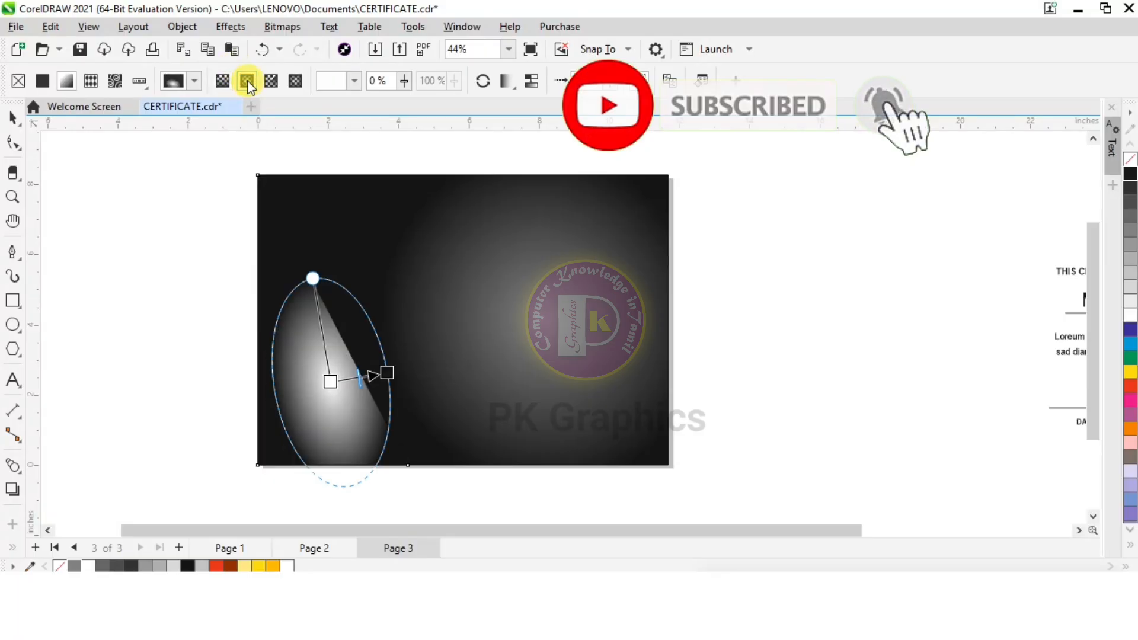
pyautogui.moveTo(313, 278); pyautogui.dragTo(323, 320)
pyautogui.moveTo(387, 372); pyautogui.dragTo(414, 372)
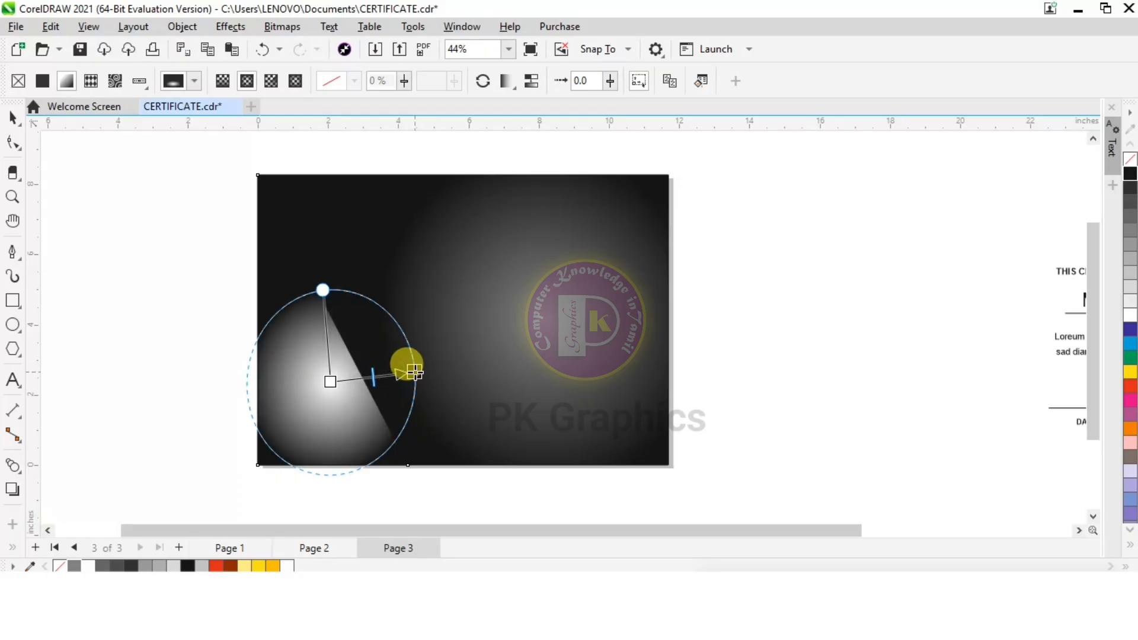
pyautogui.click(330, 382)
pyautogui.moveTo(329, 383); pyautogui.dragTo(341, 384)
# Recolour the triangle's gradient with a dark grey outer colour and a medium grey centre, and shift the centre slightly down
pyautogui.click(414, 372)
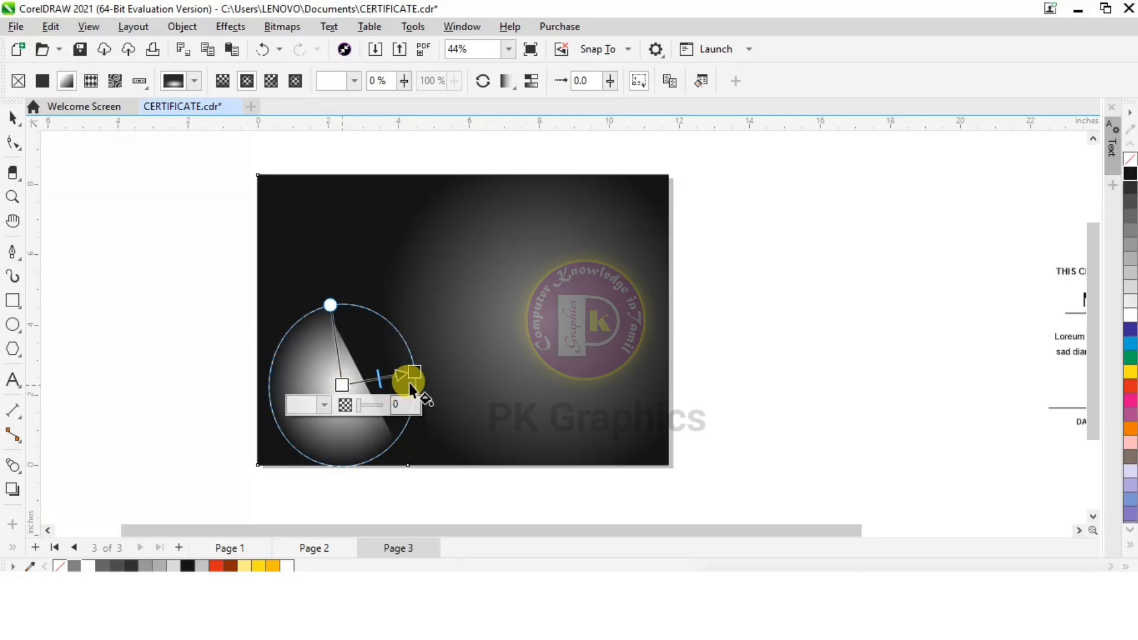
pyautogui.click(150, 566)
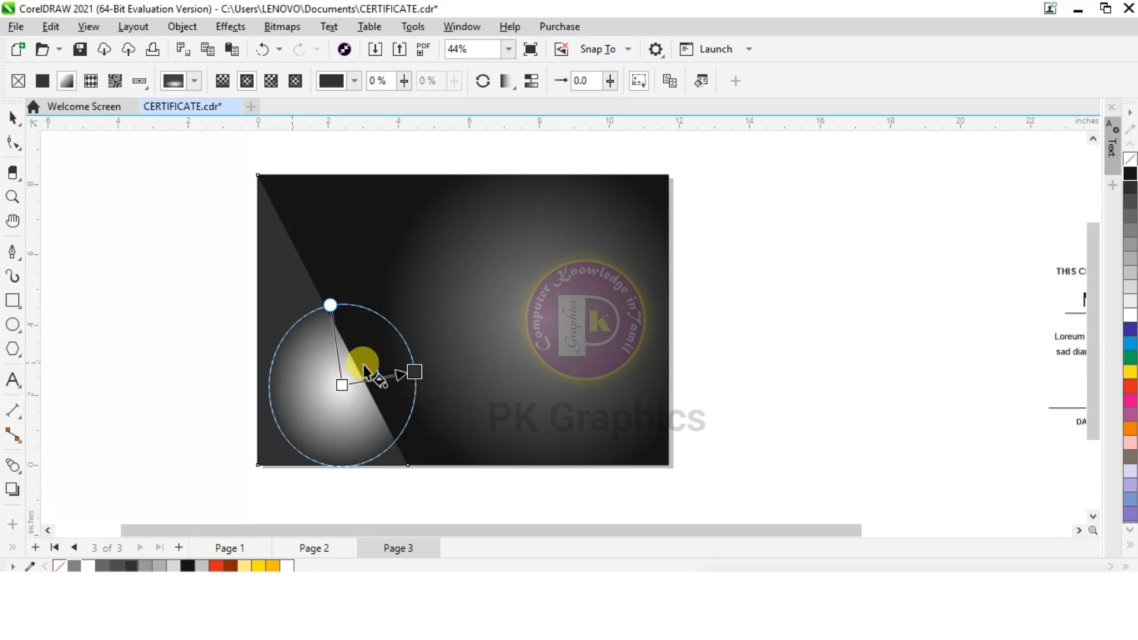
pyautogui.click(338, 384)
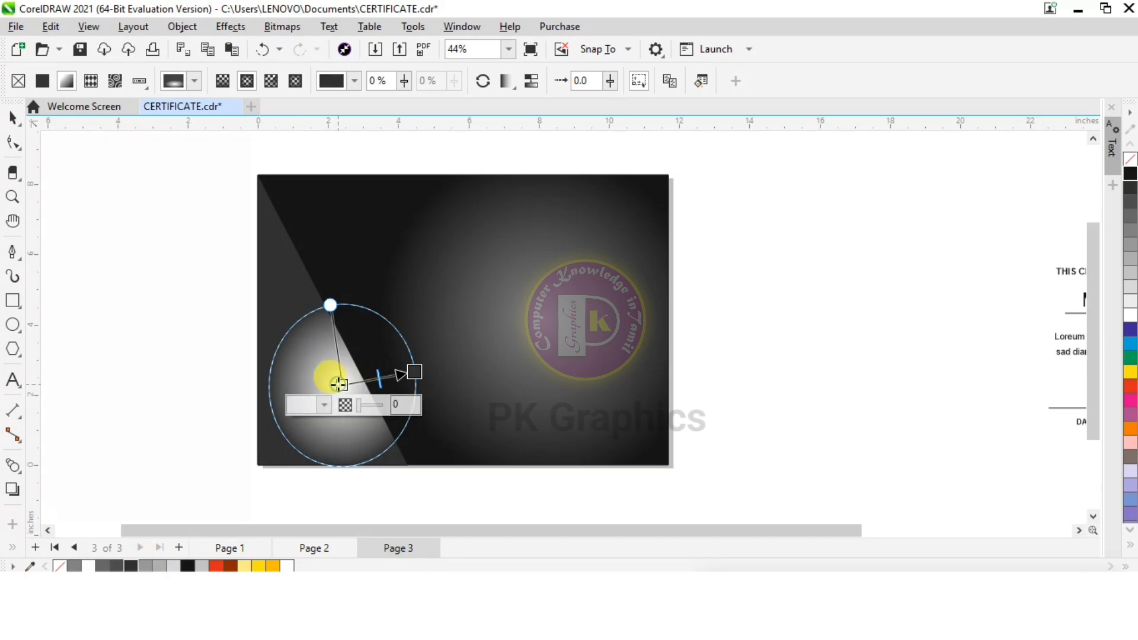
pyautogui.click(75, 567)
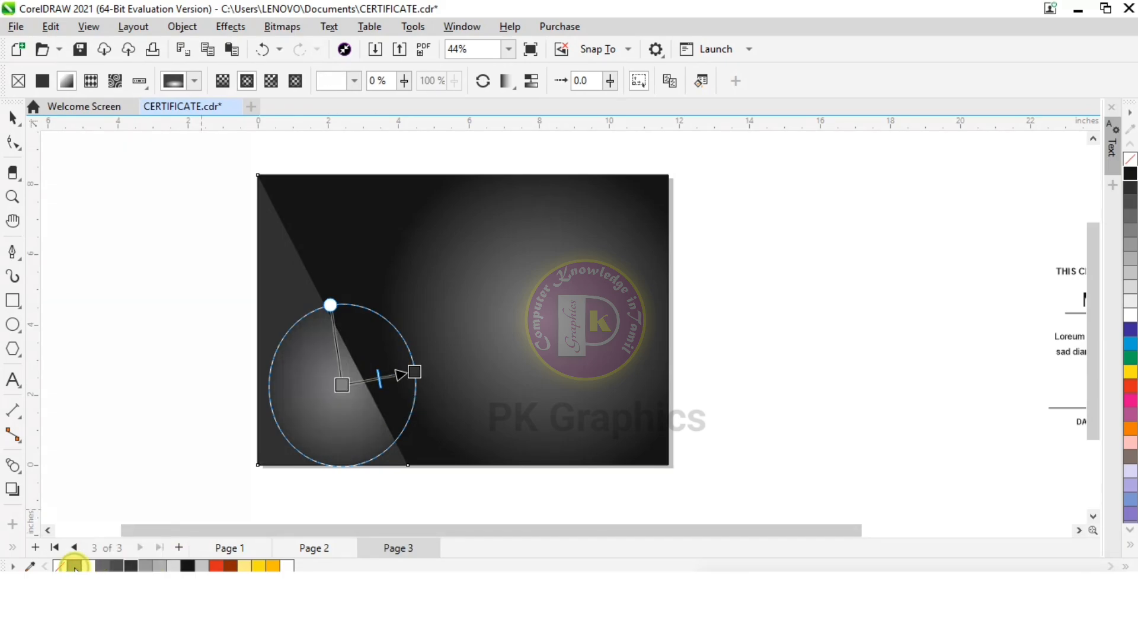
pyautogui.moveTo(343, 386); pyautogui.dragTo(336, 404)
pyautogui.click(12, 116)
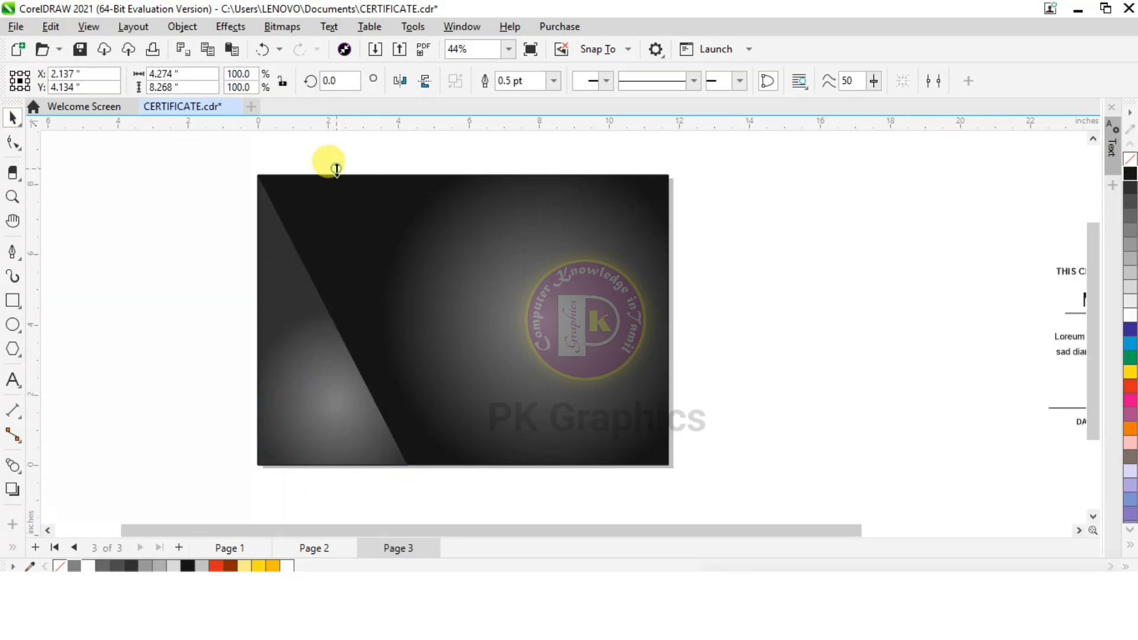
# Shorten the triangle from its top to about 7.77 in high, and align a vertically mirrored duplicate to the page's upper left corner
pyautogui.moveTo(335, 170); pyautogui.dragTo(334, 187)
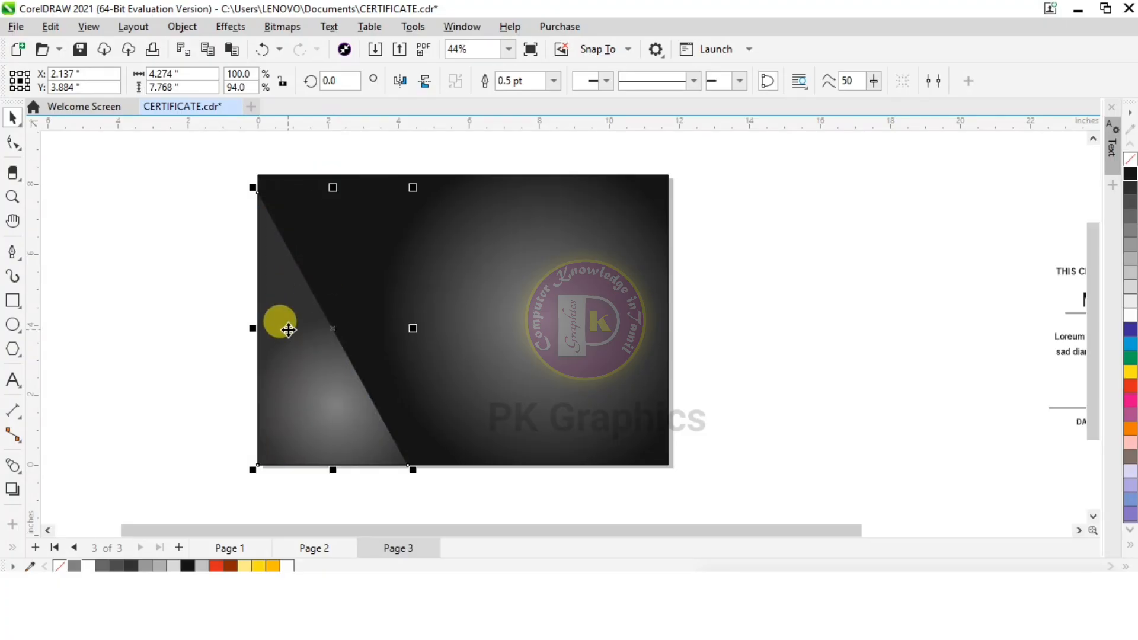
pyautogui.hotkey('ctrl', 'd')
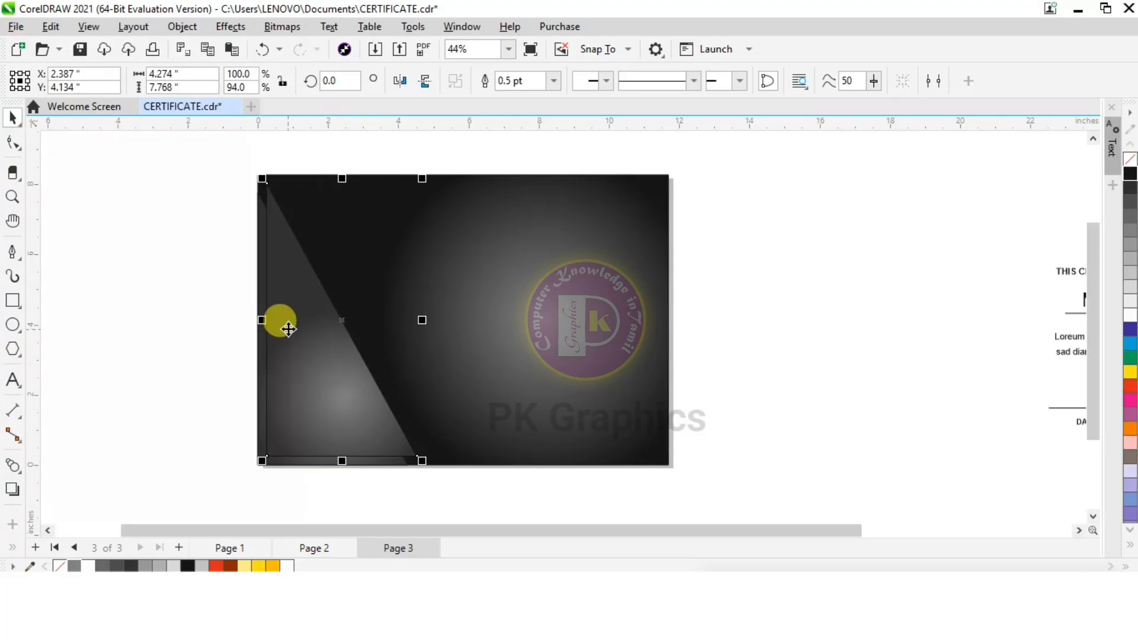
pyautogui.click(425, 82)
pyautogui.moveTo(318, 221); pyautogui.dragTo(321, 222)
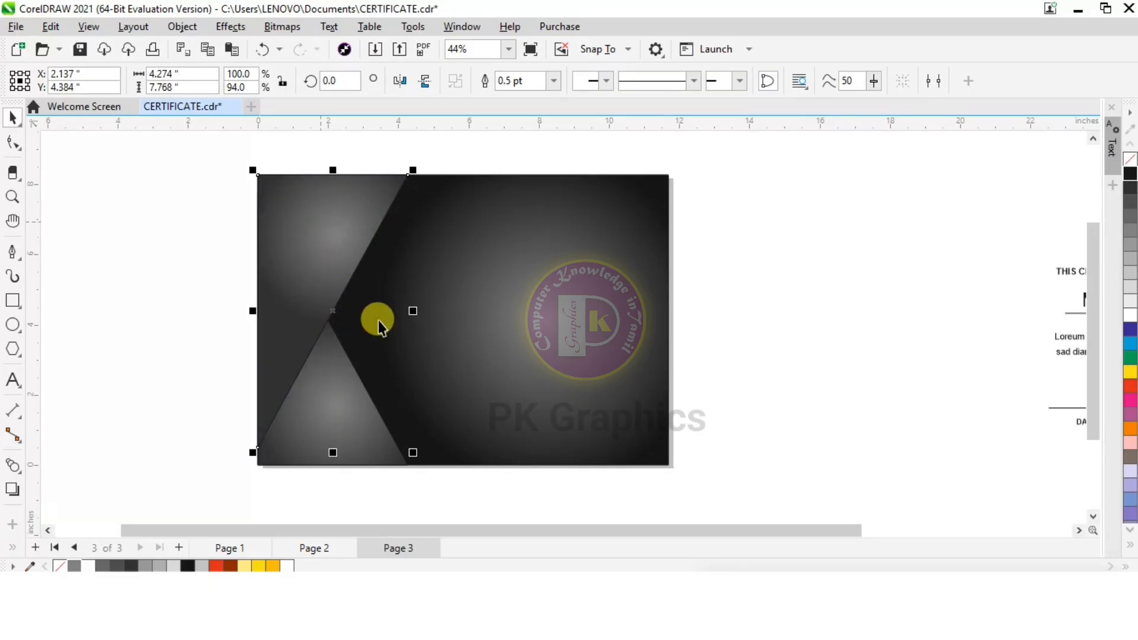
# Change the mirrored triangle's fill to a linear gradient from brown at the upper left to red, and shorten the colour transition
pyautogui.click(17, 545)
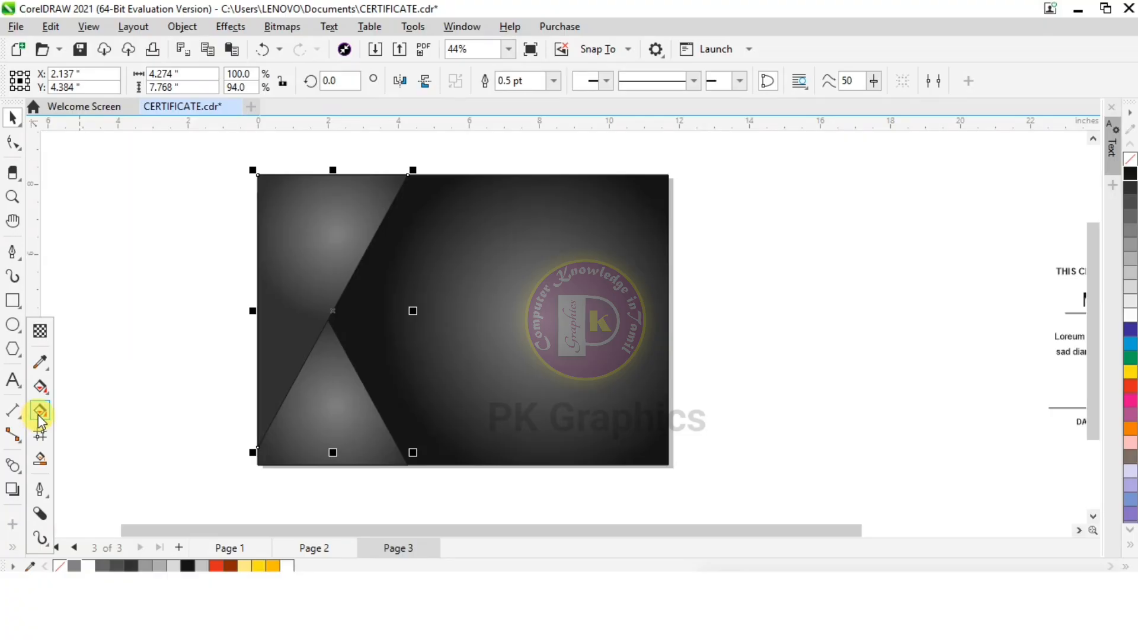
pyautogui.click(38, 415)
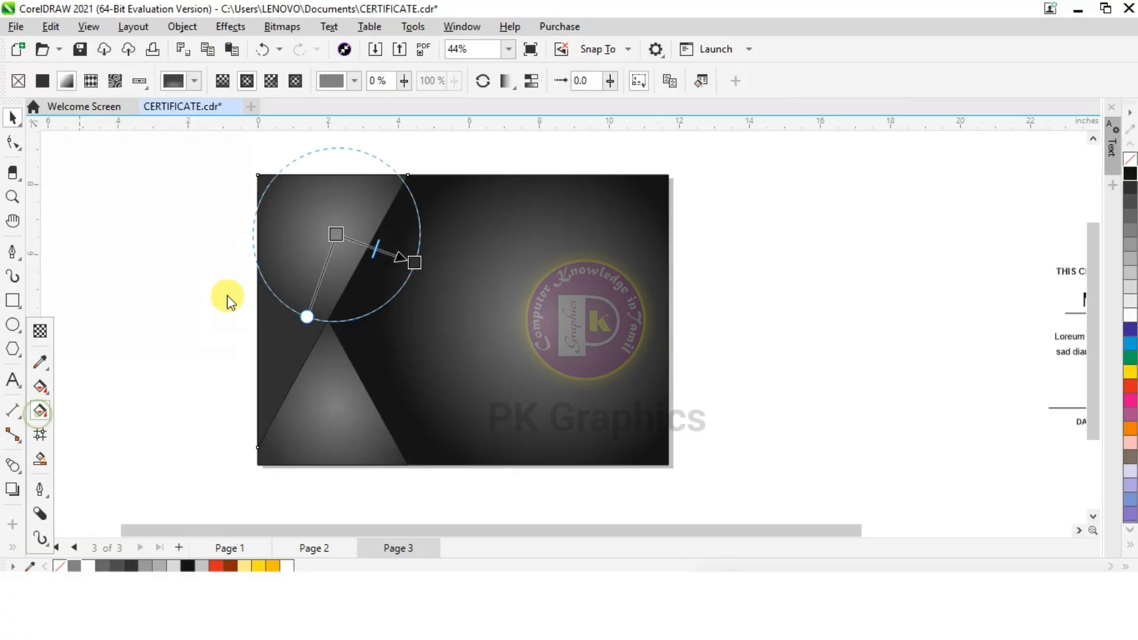
pyautogui.click(223, 81)
pyautogui.click(407, 265)
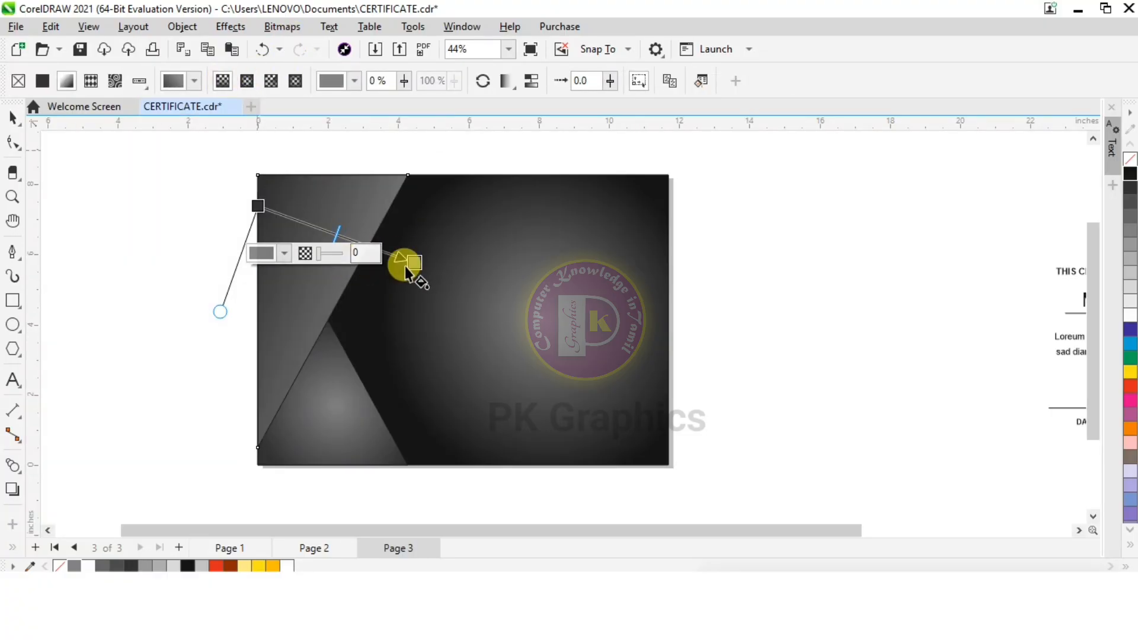
pyautogui.click(1129, 389)
pyautogui.click(257, 206)
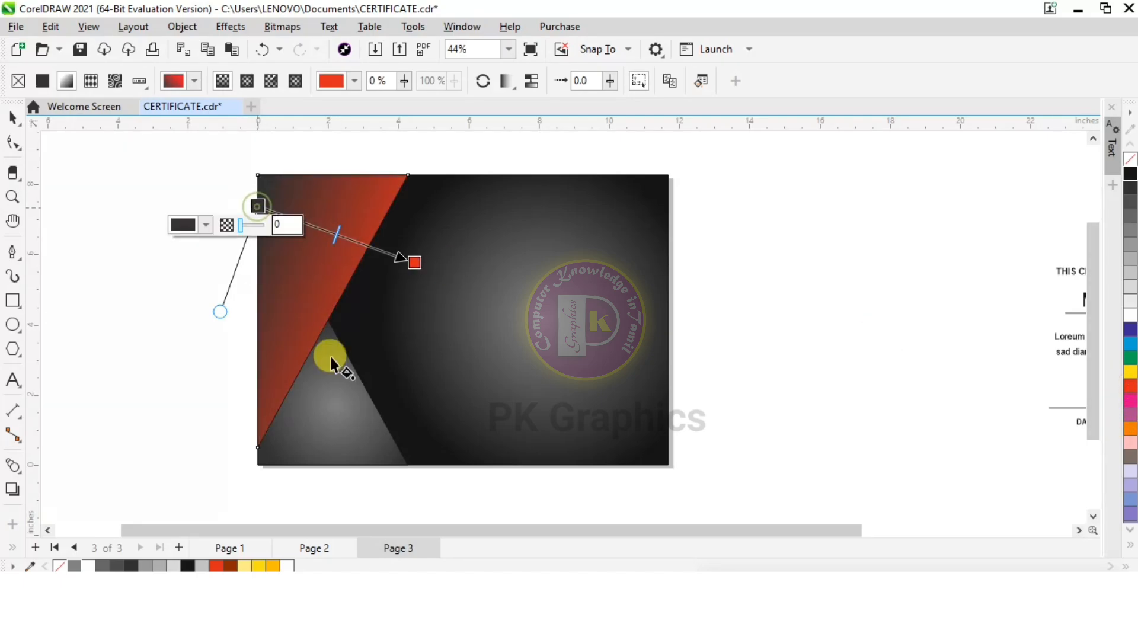
pyautogui.click(230, 566)
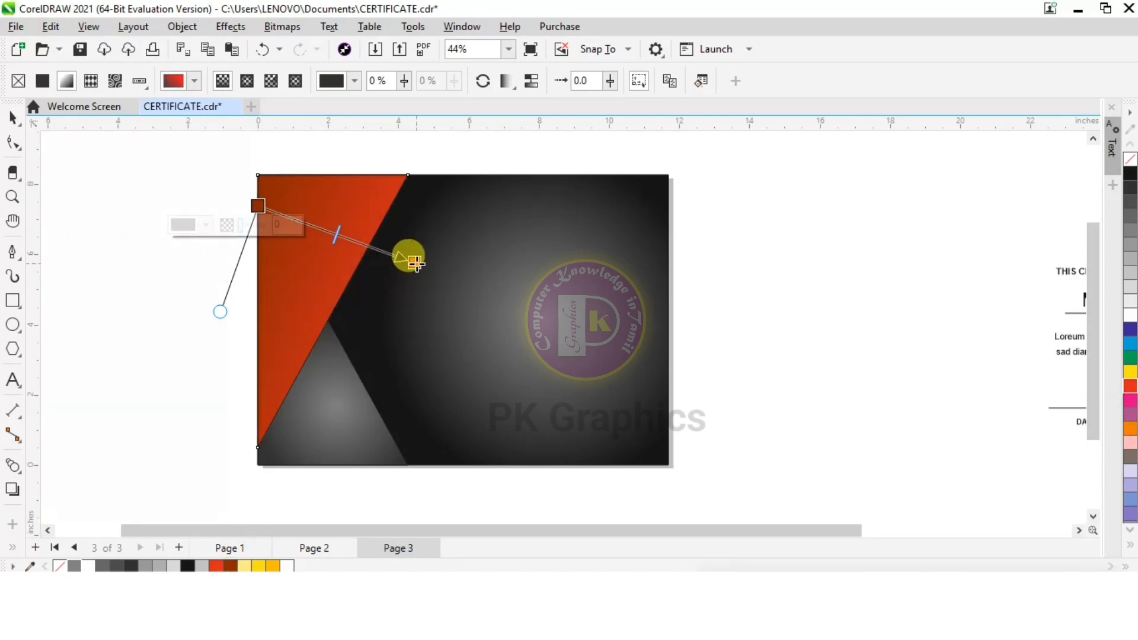
pyautogui.moveTo(406, 264); pyautogui.dragTo(334, 259)
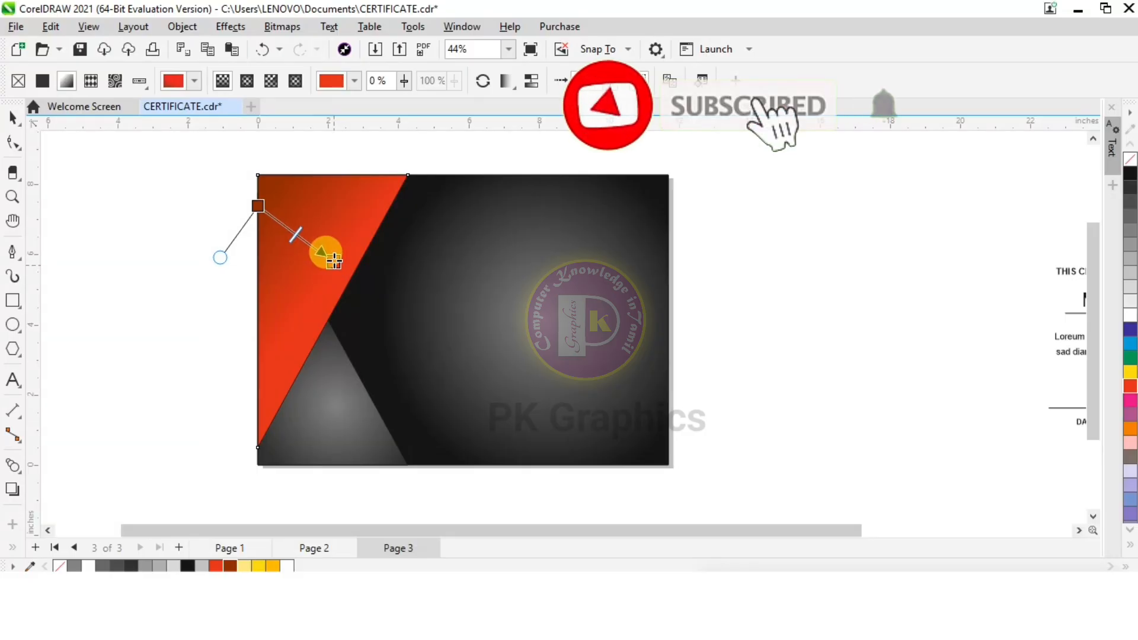
pyautogui.moveTo(257, 205); pyautogui.dragTo(268, 199)
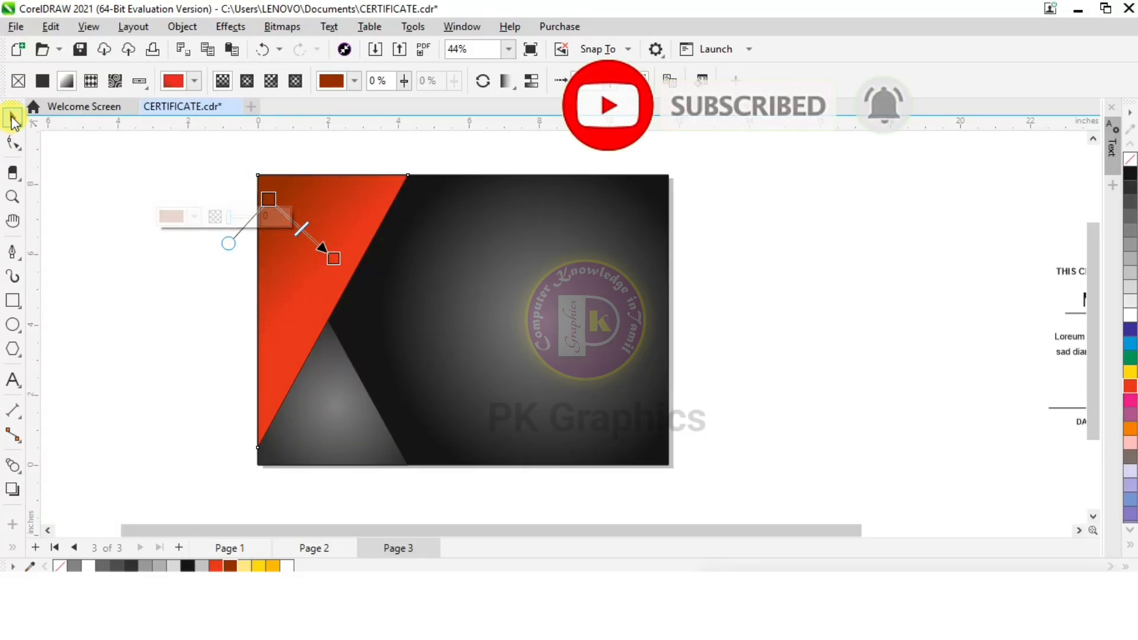
# Bring the grey lower triangle in front of the red triangle
pyautogui.click(14, 122)
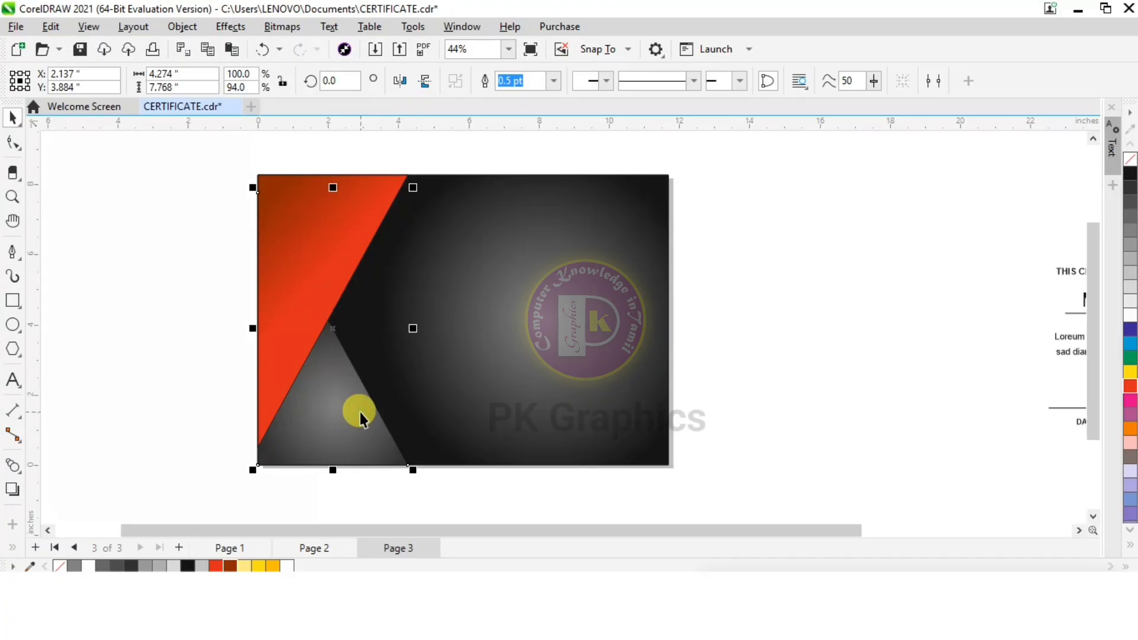
pyautogui.hotkey('shift', 'pageup')
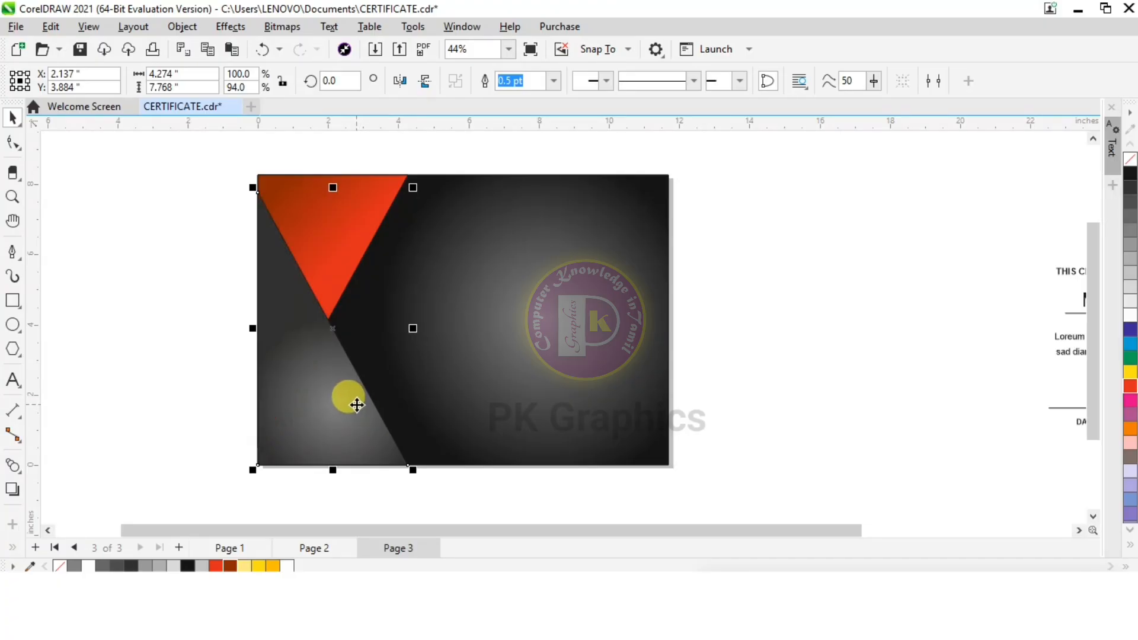
pyautogui.press('Escape')
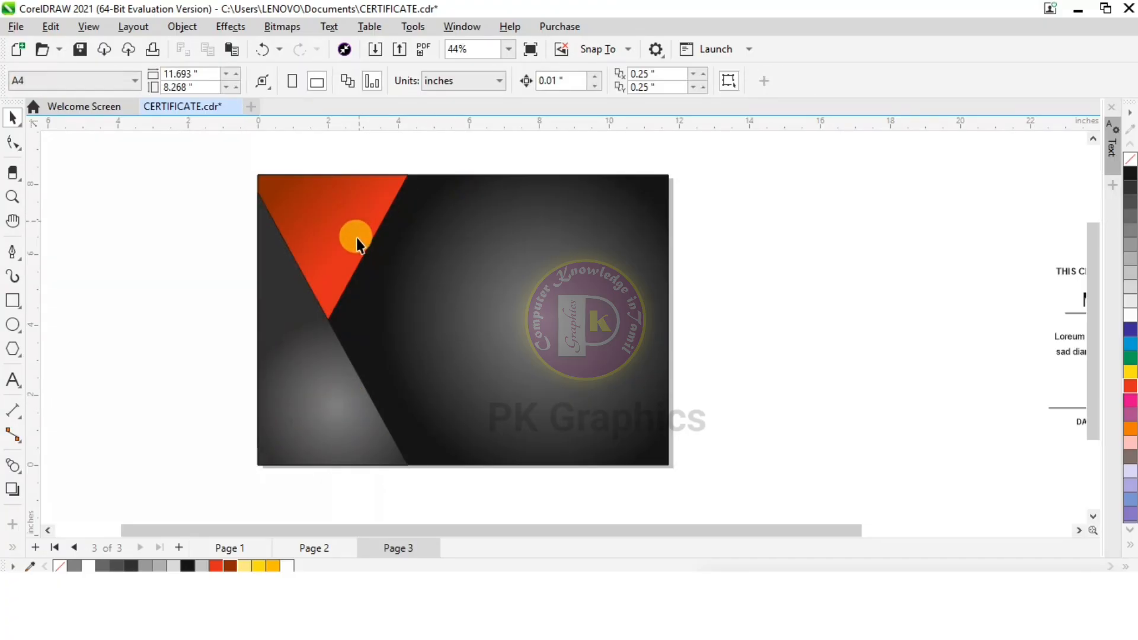
# Duplicate the red triangle and place the copy exactly over the original in the page's upper left corner
pyautogui.click(354, 223)
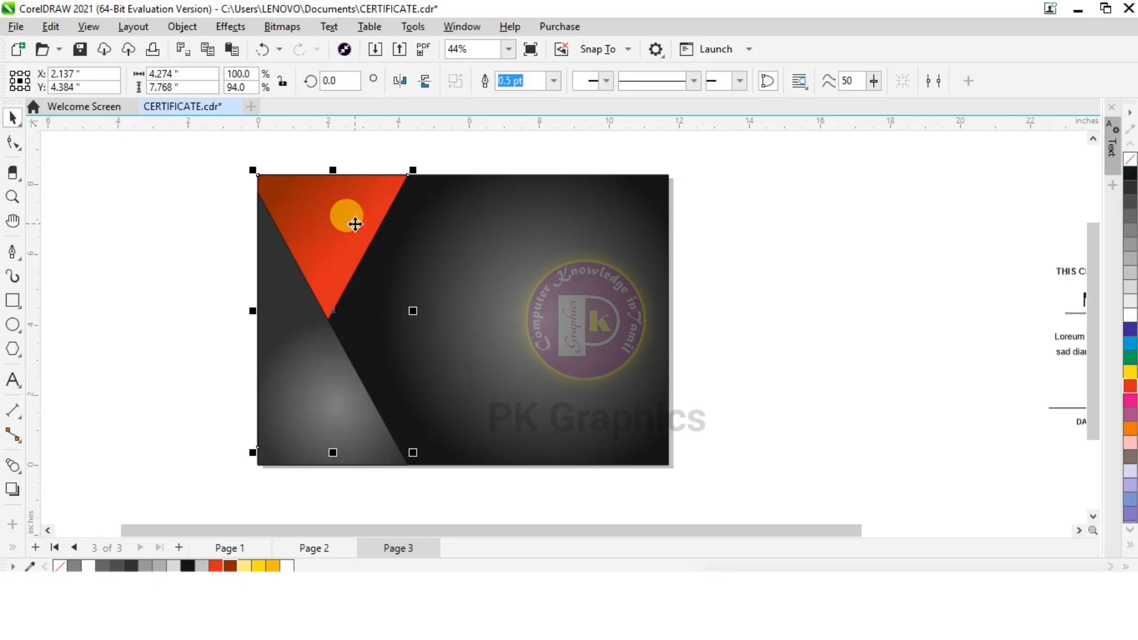
pyautogui.moveTo(354, 224); pyautogui.dragTo(364, 199)
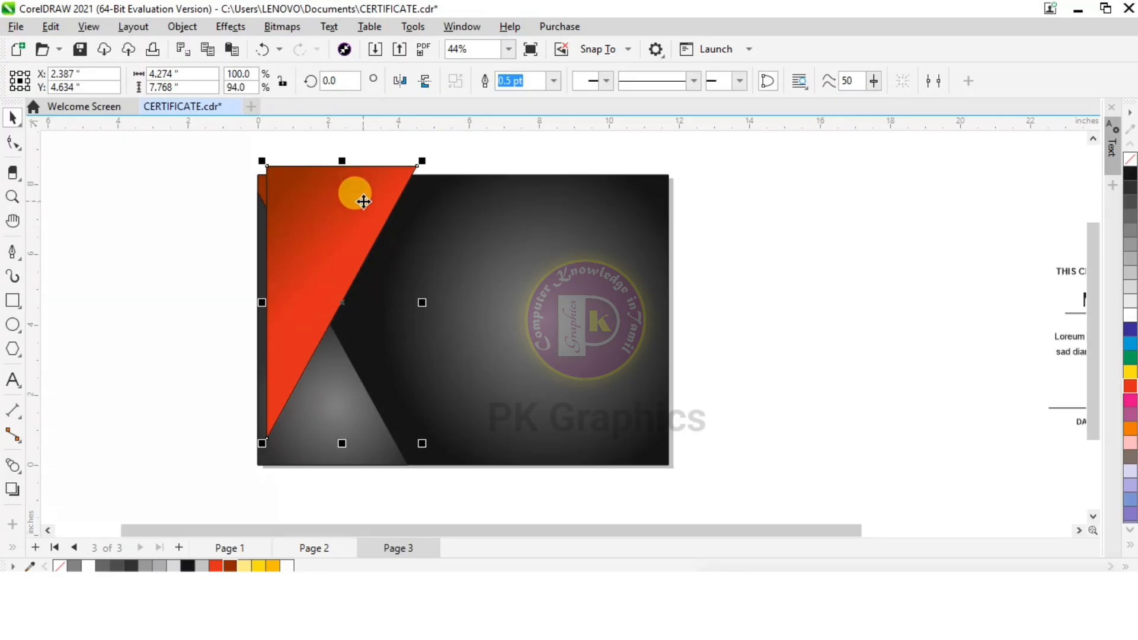
pyautogui.moveTo(362, 207); pyautogui.dragTo(352, 211)
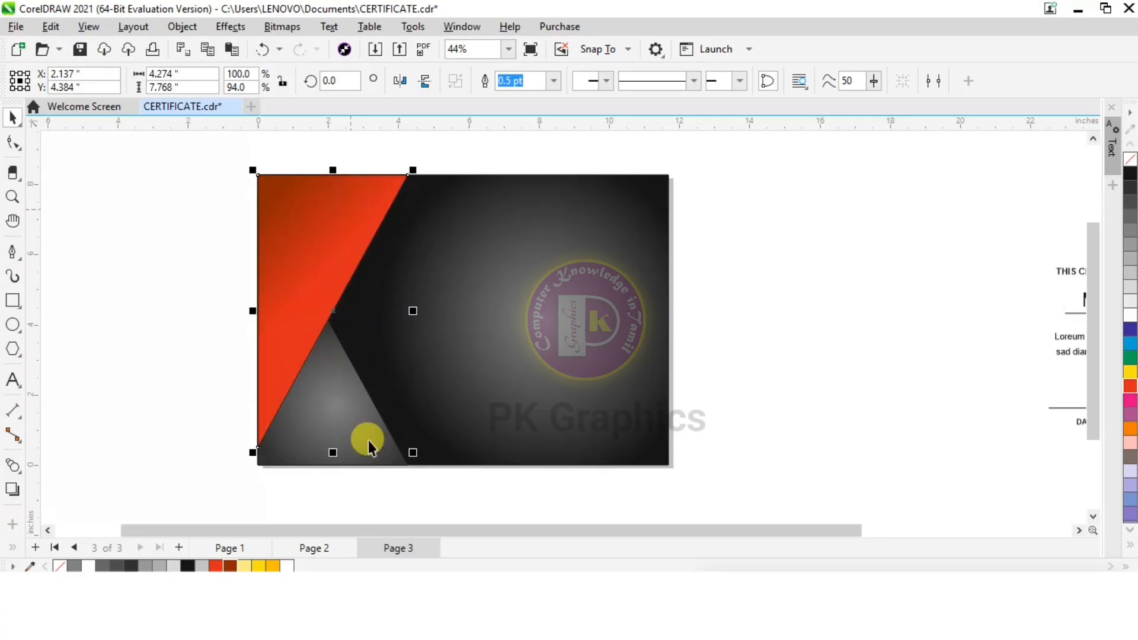
# Shrink the front triangle copy to about 3.1 by 5.6 in and recolour its linear gradient from orange to yellow, shortening the transition
pyautogui.moveTo(408, 446); pyautogui.dragTo(380, 374)
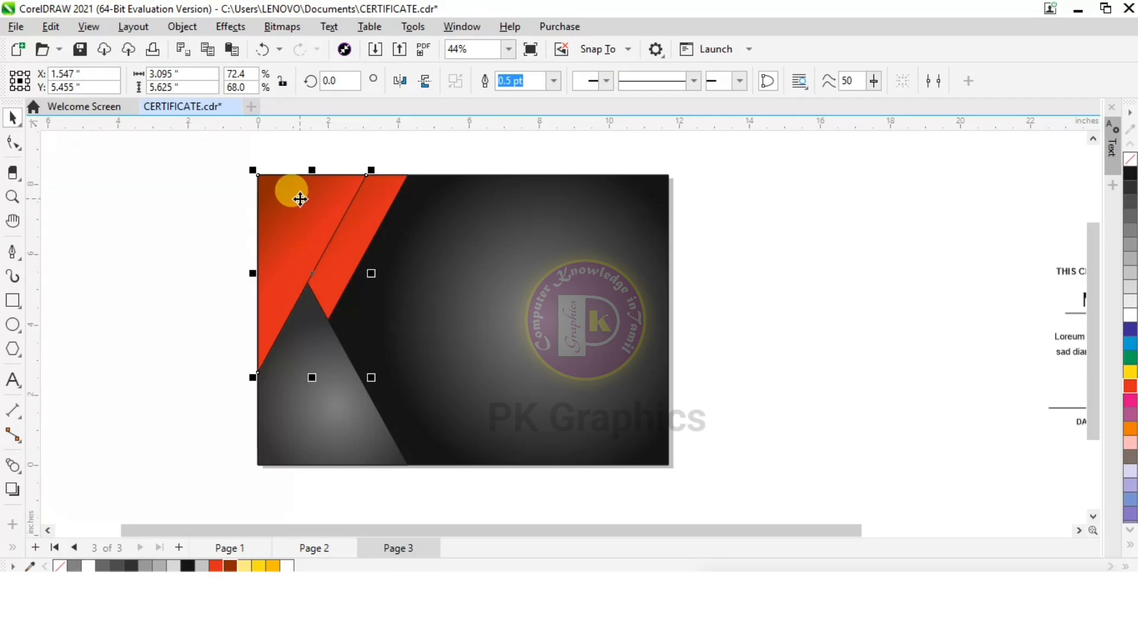
pyautogui.scroll(1, 303, 208)
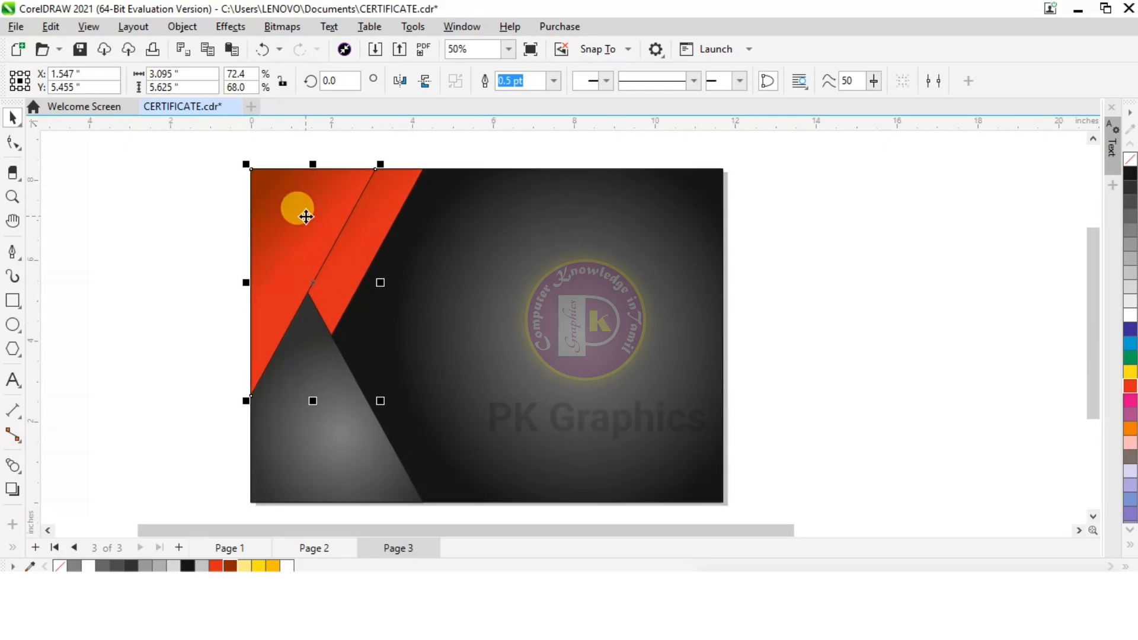
pyautogui.click(9, 548)
pyautogui.click(41, 410)
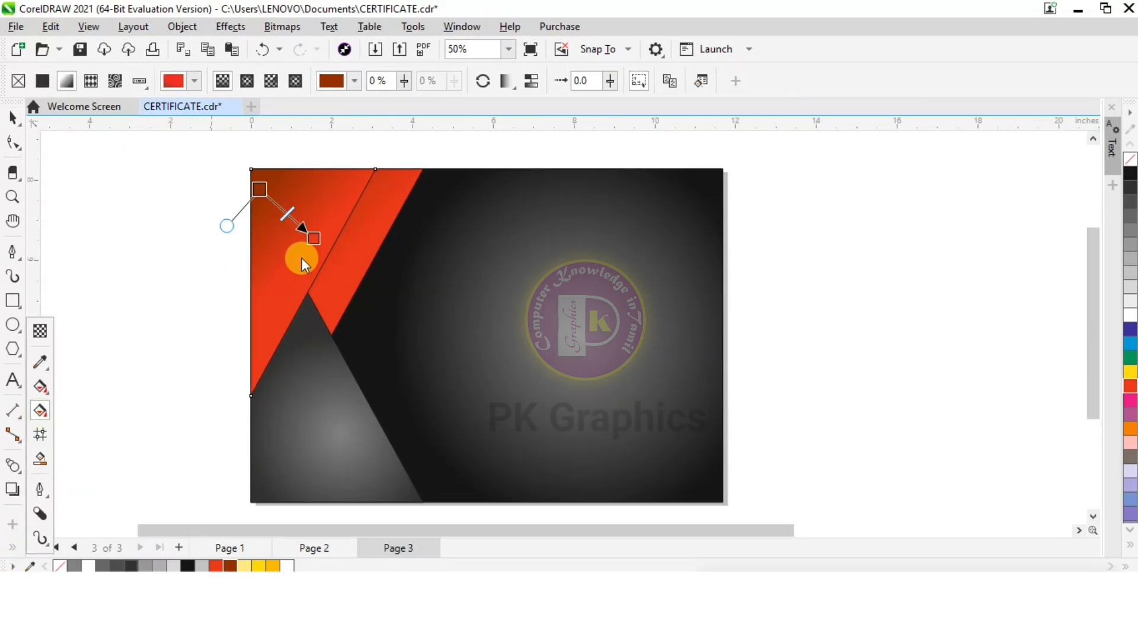
pyautogui.moveTo(312, 238); pyautogui.dragTo(321, 238)
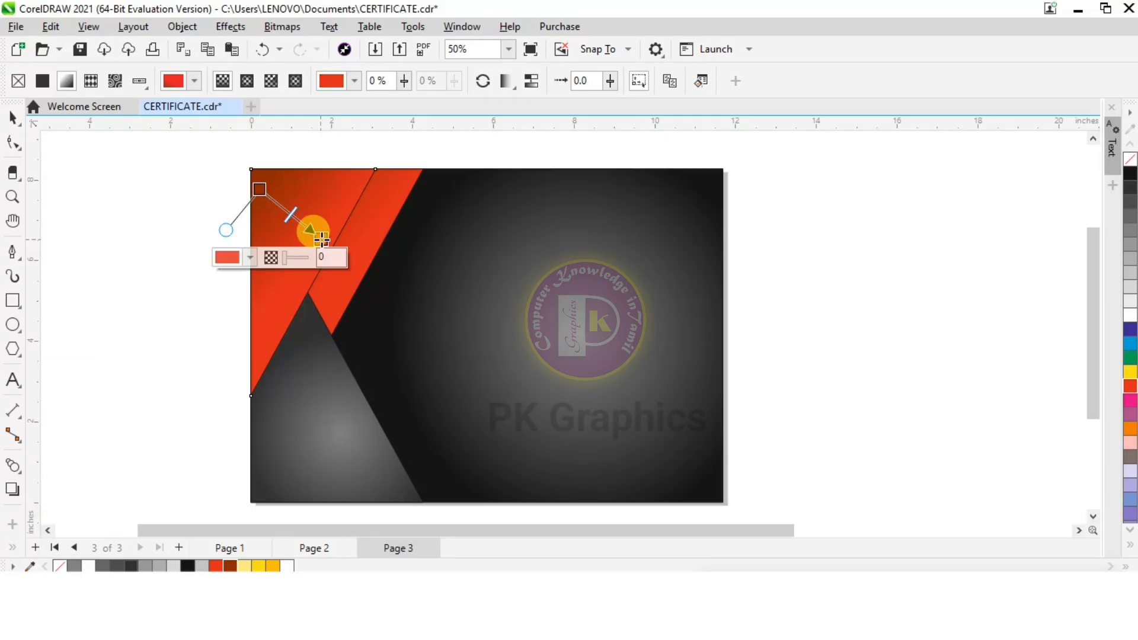
pyautogui.click(258, 566)
pyautogui.click(258, 190)
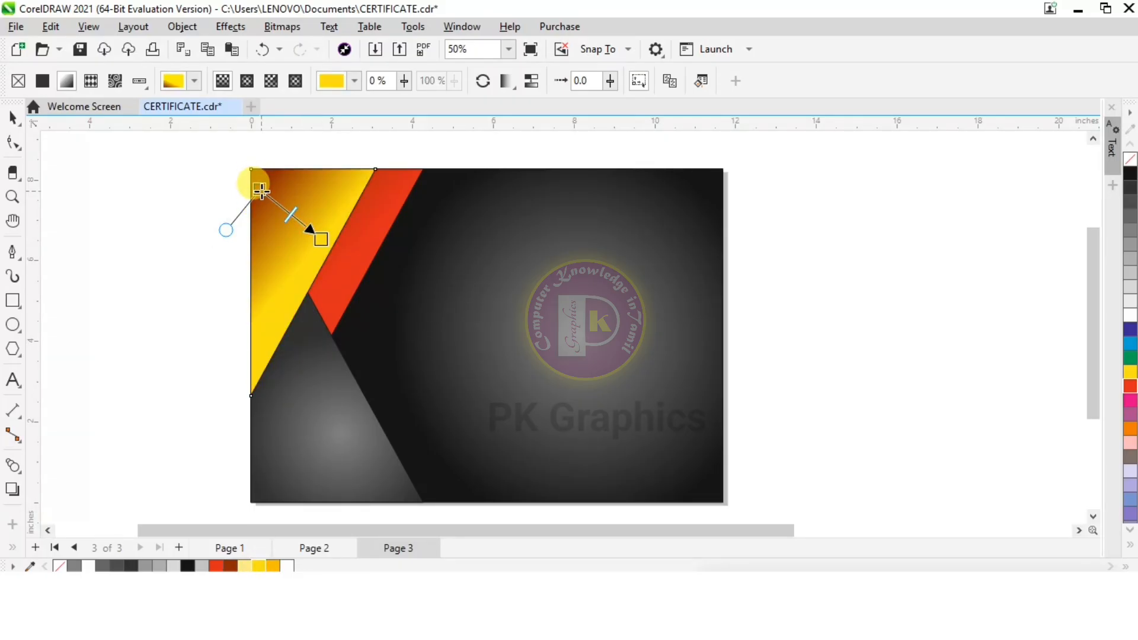
pyautogui.click(272, 566)
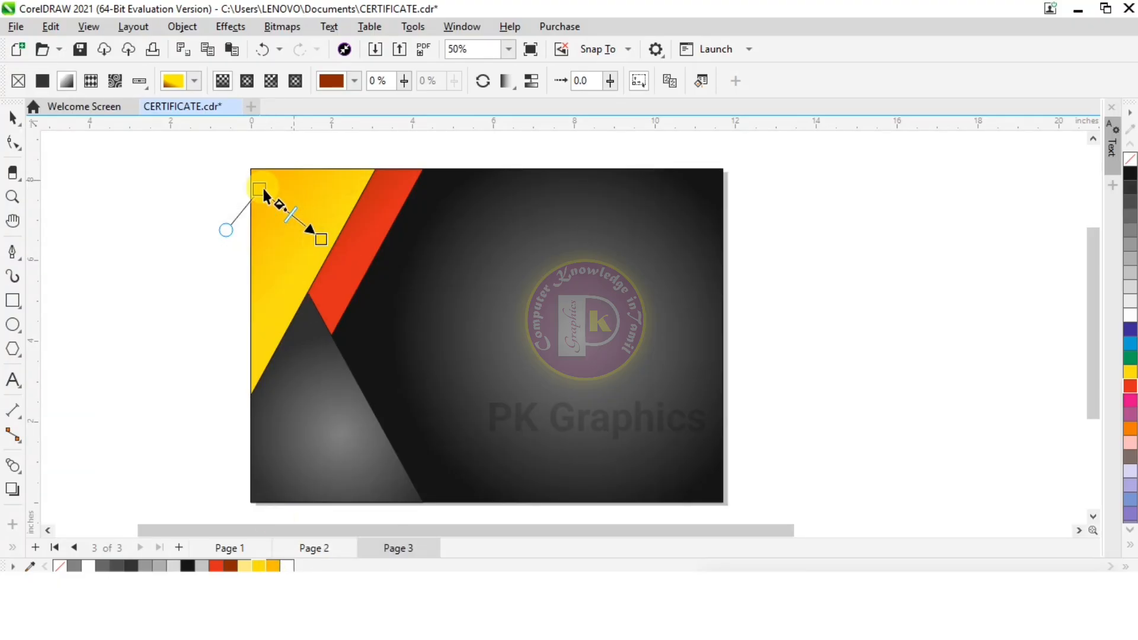
pyautogui.moveTo(258, 189); pyautogui.dragTo(274, 204)
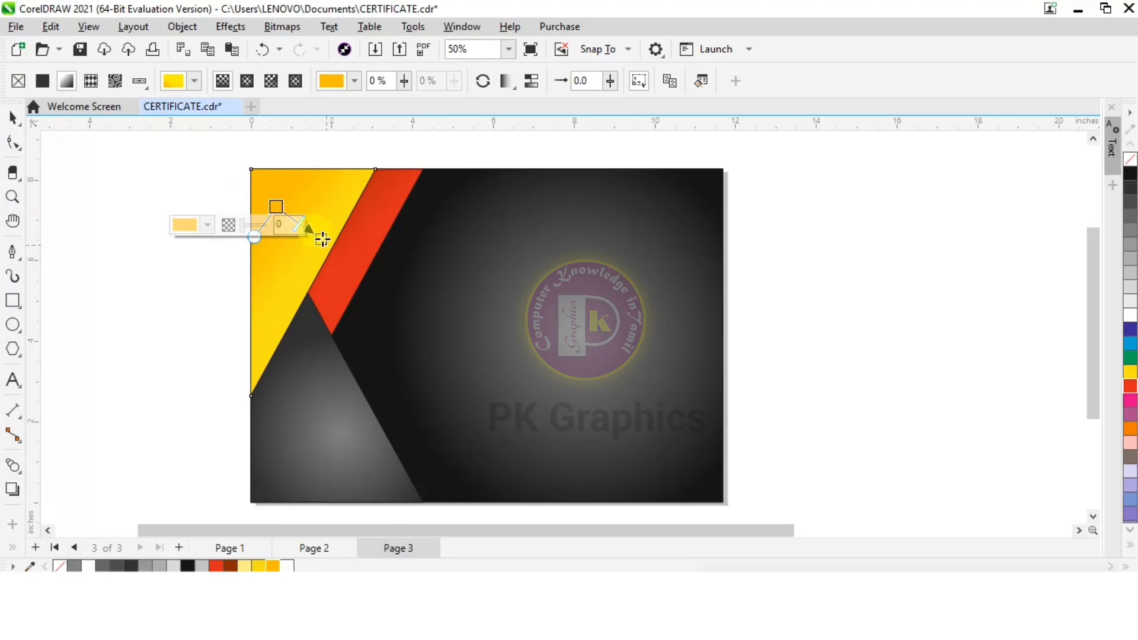
pyautogui.press('space')
pyautogui.click(130, 198)
# Remove the outline from the background and all triangles on the page
pyautogui.scroll(-1, 248, 173)
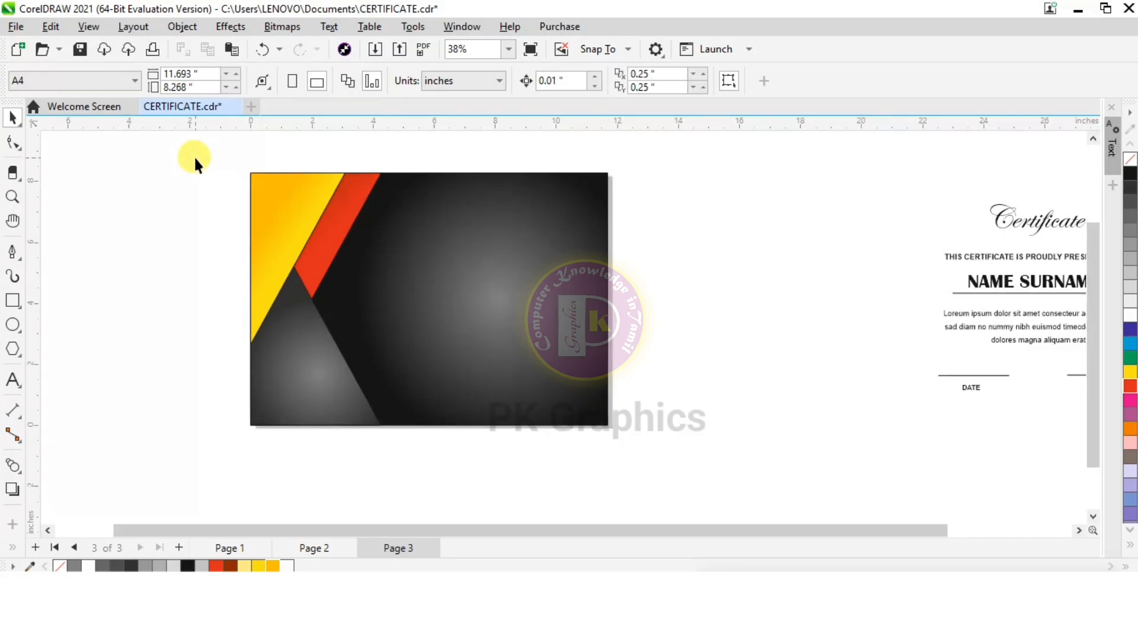
pyautogui.moveTo(654, 433); pyautogui.dragTo(681, 465)
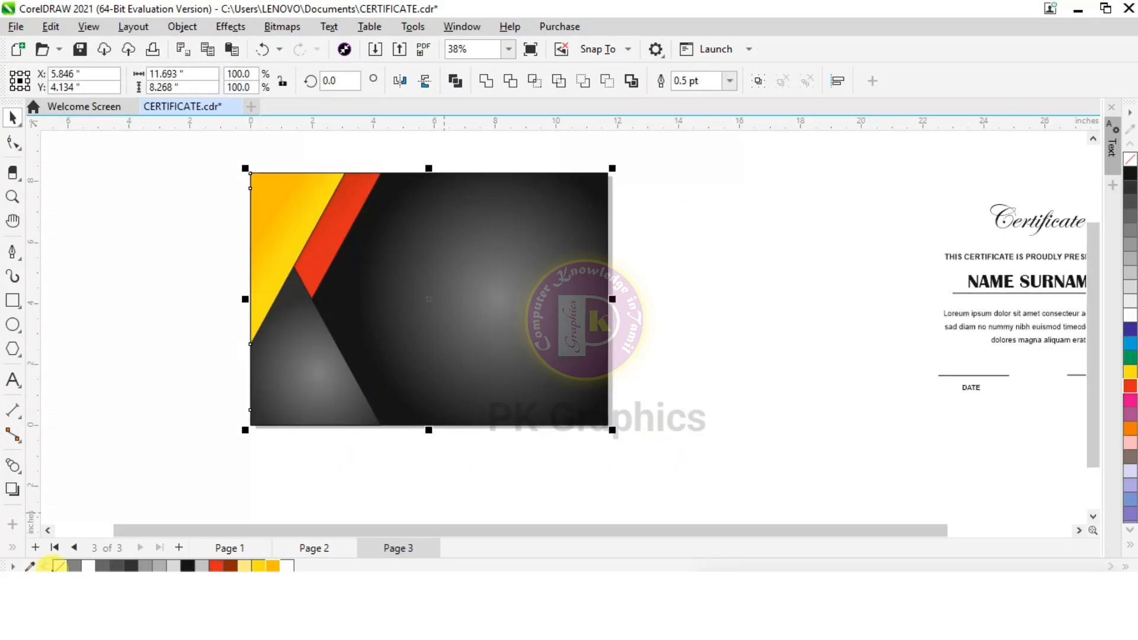
pyautogui.rightClick(59, 568)
pyautogui.click(61, 418)
# Add a flat drop shadow with opacity 22 and feather 2 to the yellow triangle, offset about 0.32 in right and 0.07 in down
pyautogui.scroll(1, 350, 191)
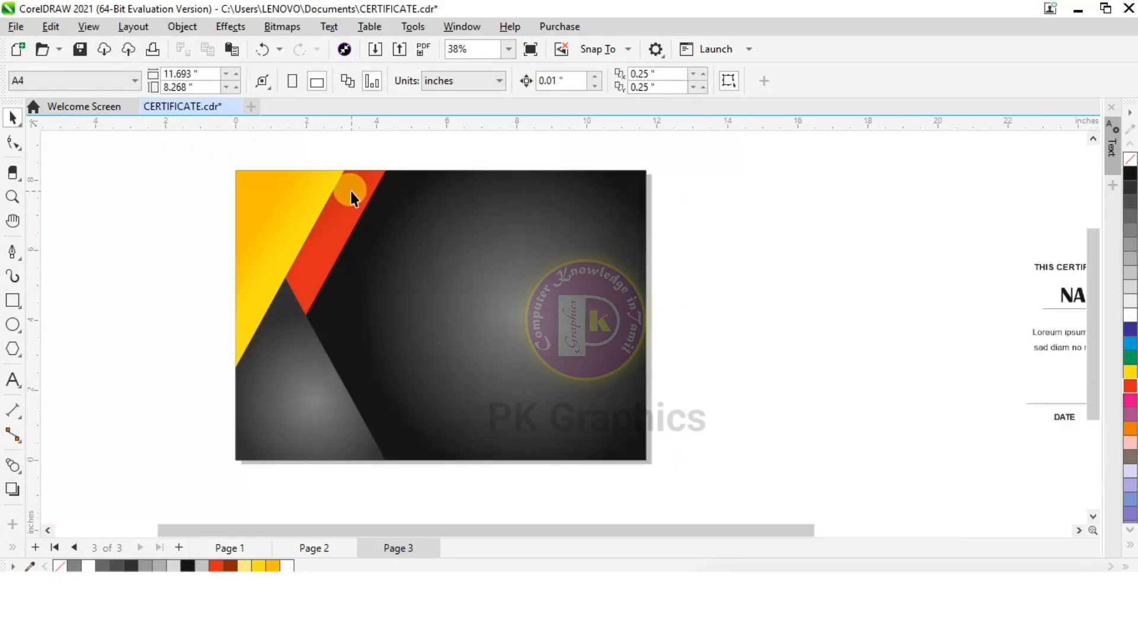
pyautogui.click(230, 306)
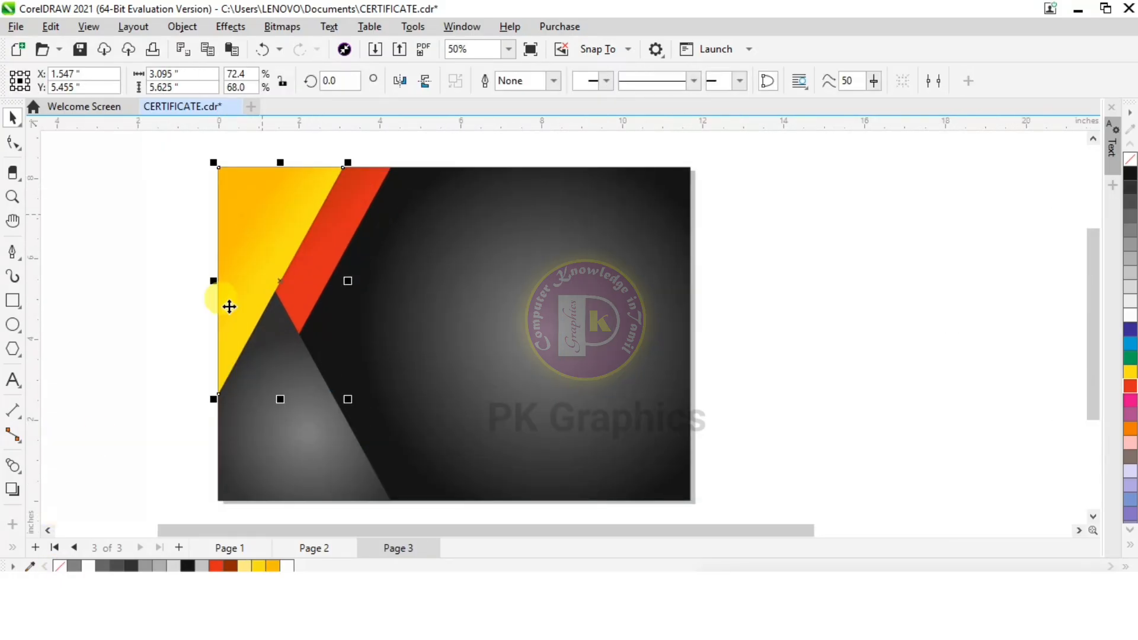
pyautogui.click(12, 491)
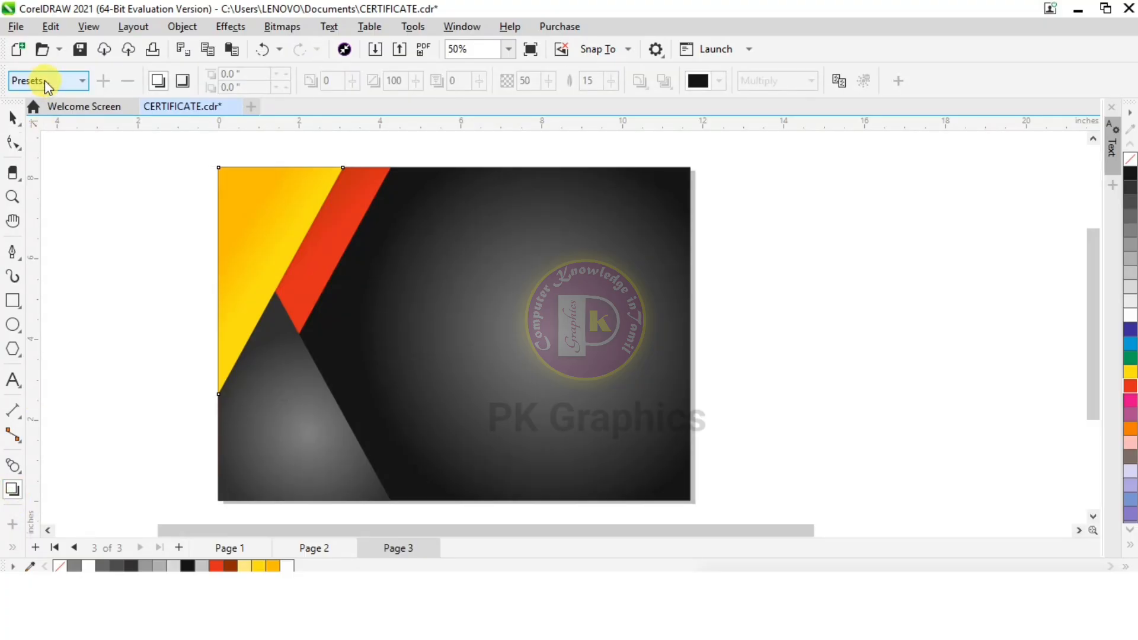
pyautogui.click(46, 81)
pyautogui.click(97, 107)
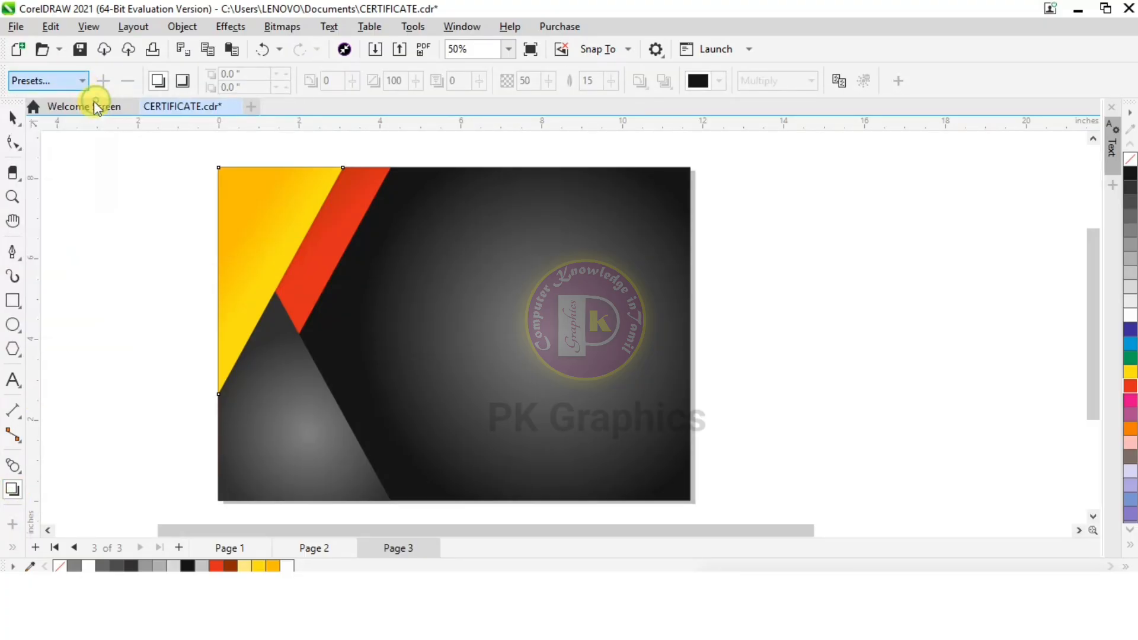
pyautogui.moveTo(372, 185); pyautogui.dragTo(354, 295)
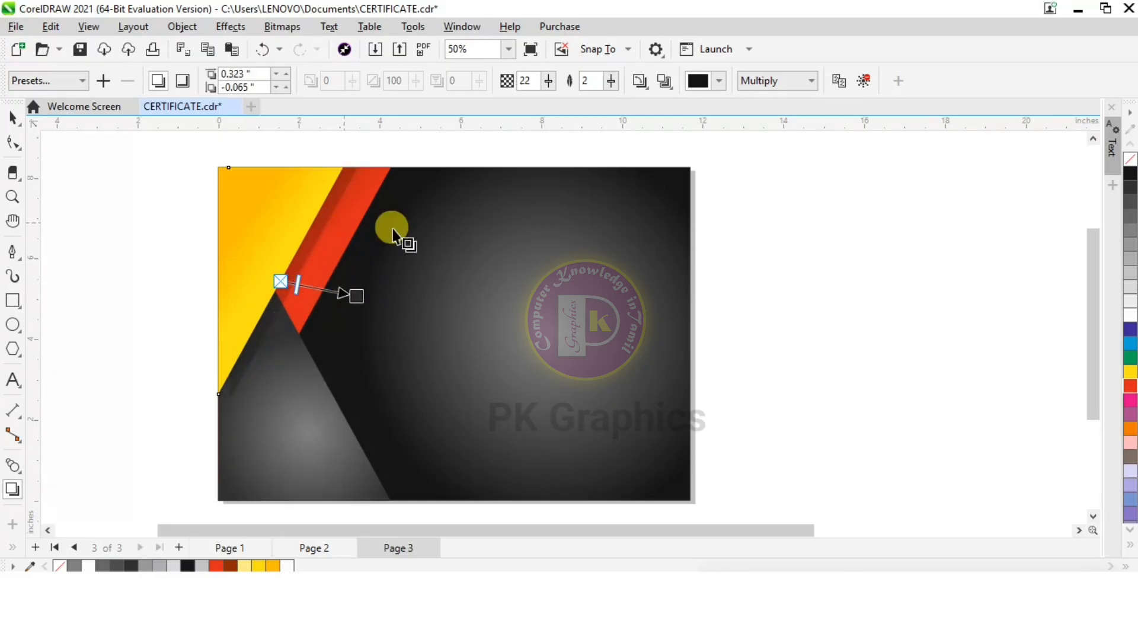
# Apply the Flat Top Right drop shadow to the red triangle and shift it to about 0.38 in right and 0.04 in down
pyautogui.click(371, 195)
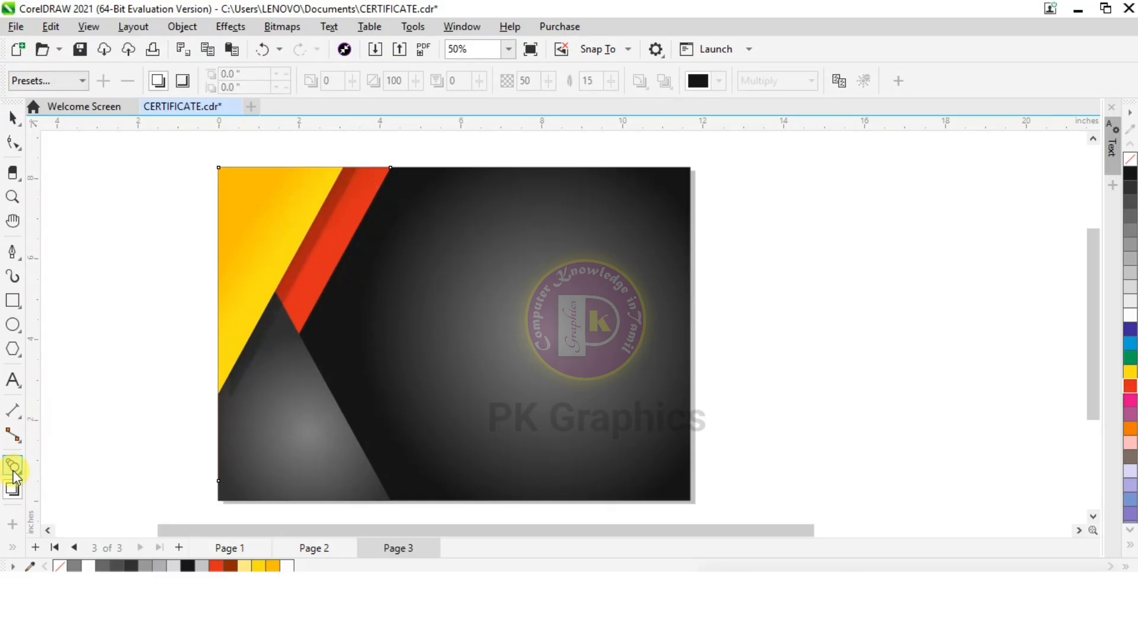
pyautogui.click(82, 81)
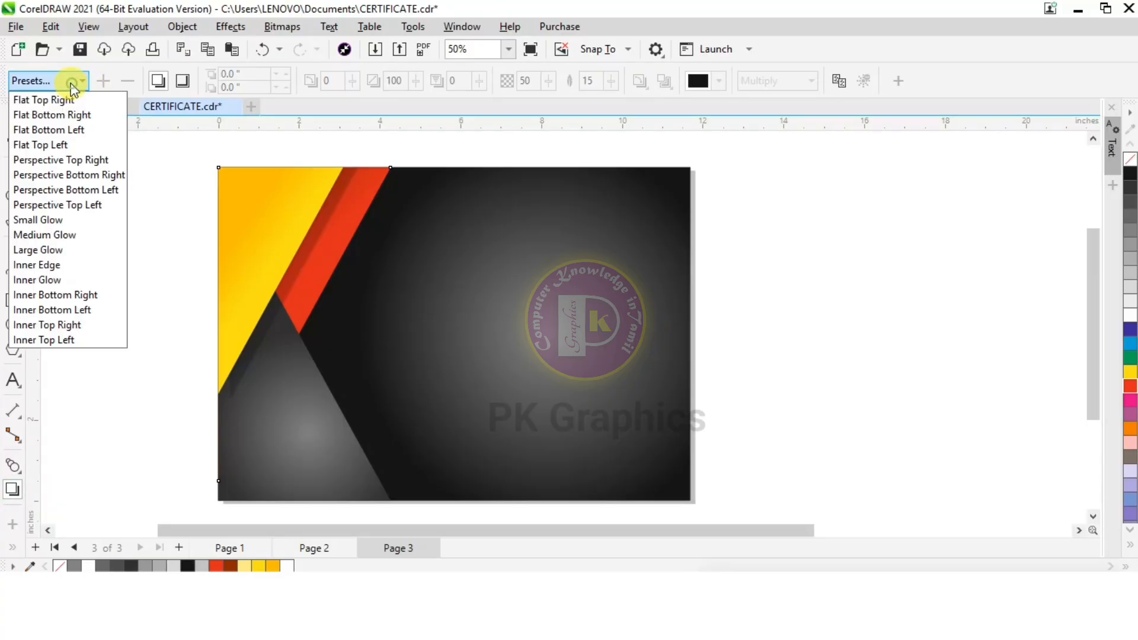
pyautogui.click(72, 96)
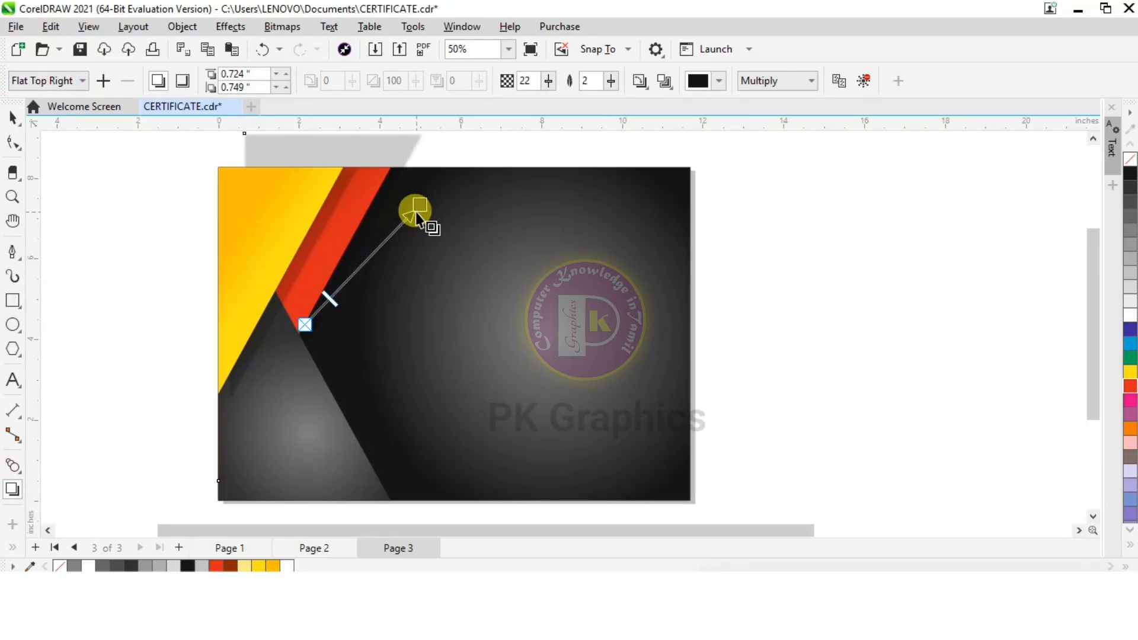
pyautogui.moveTo(418, 204); pyautogui.dragTo(406, 336)
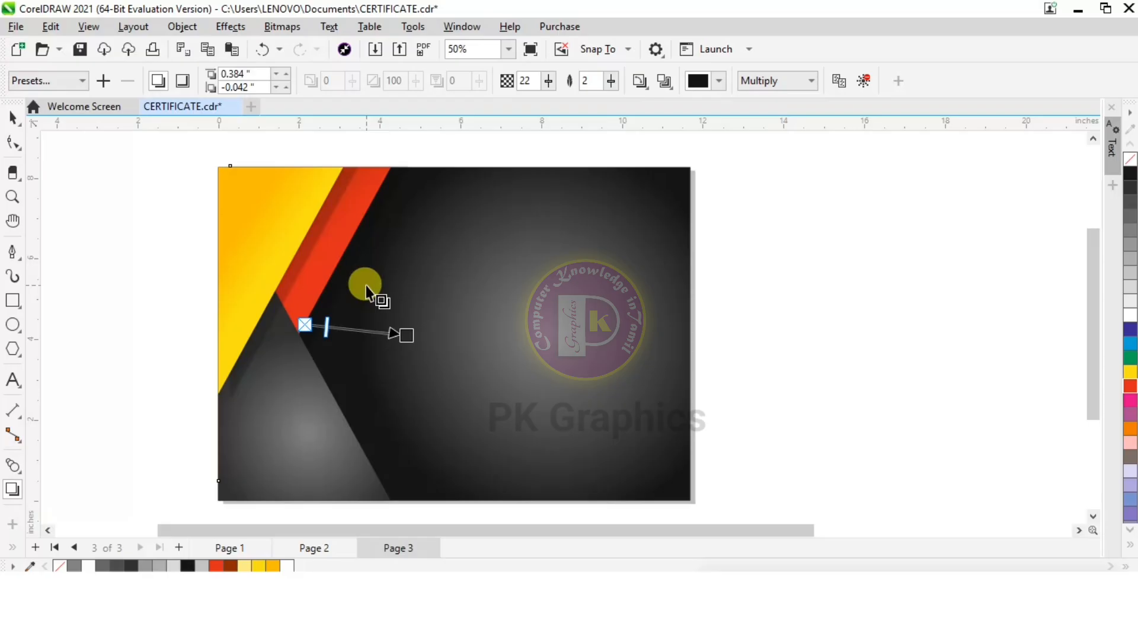
# Apply the Flat Top Right drop shadow to the grey triangle and pull the shadow down close to its slanted edge
pyautogui.click(318, 457)
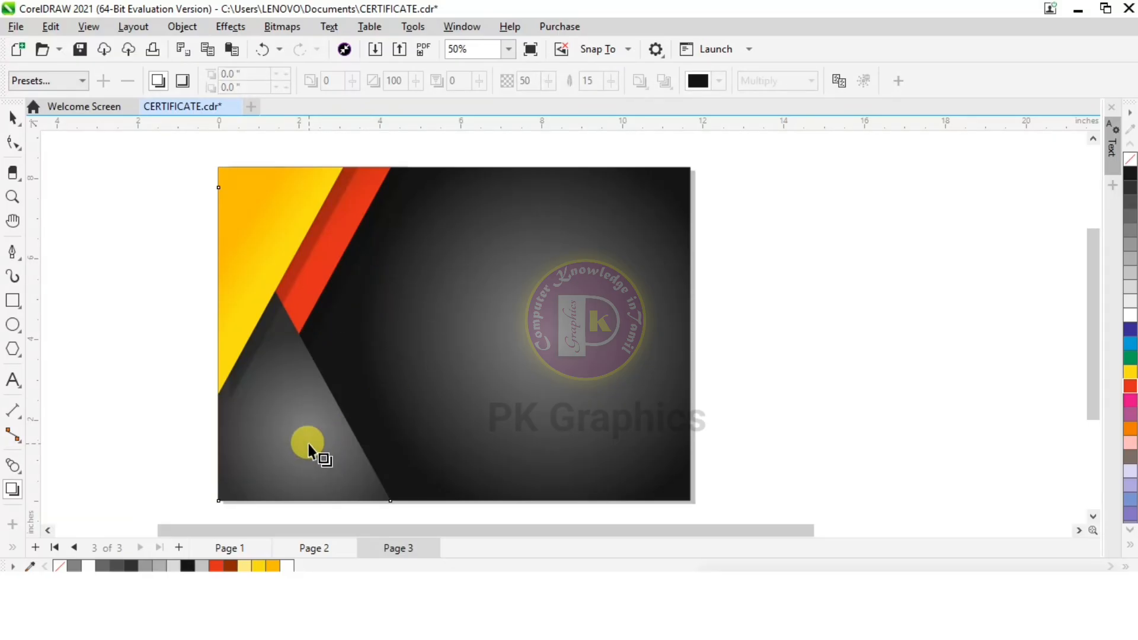
pyautogui.click(42, 81)
pyautogui.click(41, 97)
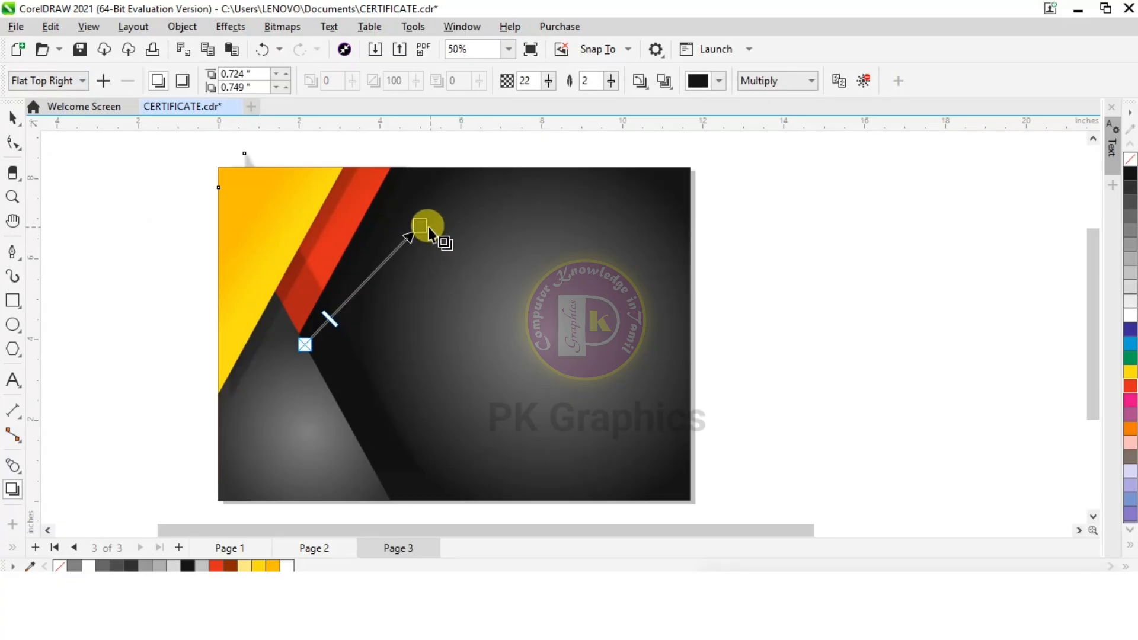
pyautogui.moveTo(429, 228); pyautogui.dragTo(406, 338)
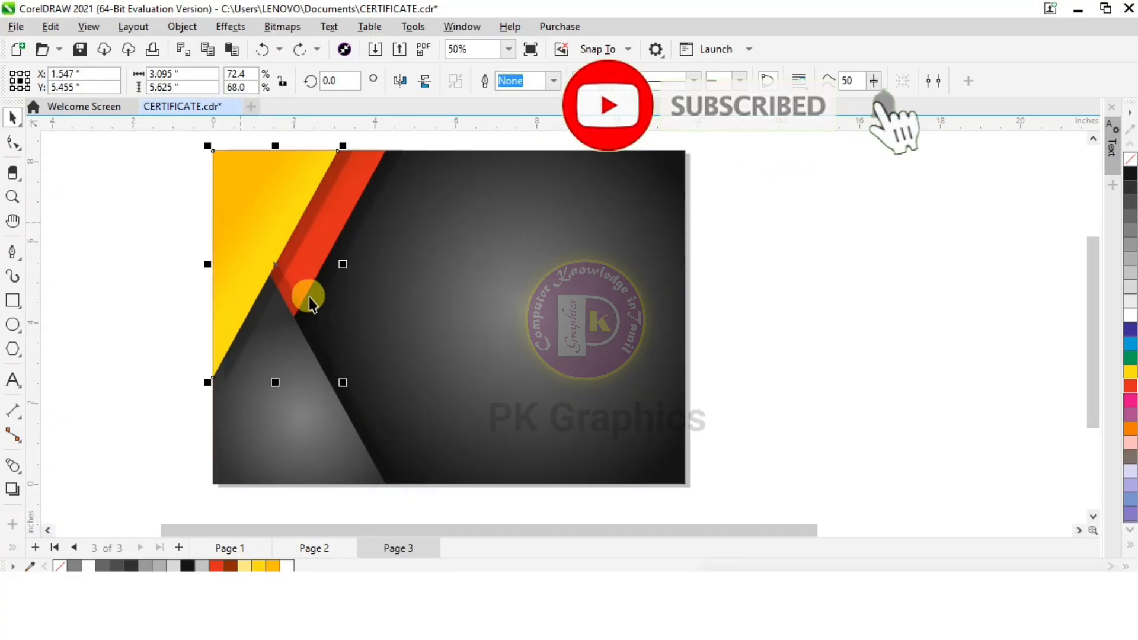
# Scale the yellow triangle down to about 2.86 by 5.2 in, keeping it in the page's upper left corner
pyautogui.moveTo(342, 382)
pyautogui.mouseDown()
pyautogui.moveTo(326, 356)
pyautogui.moveTo(334, 365)
pyautogui.mouseUp()
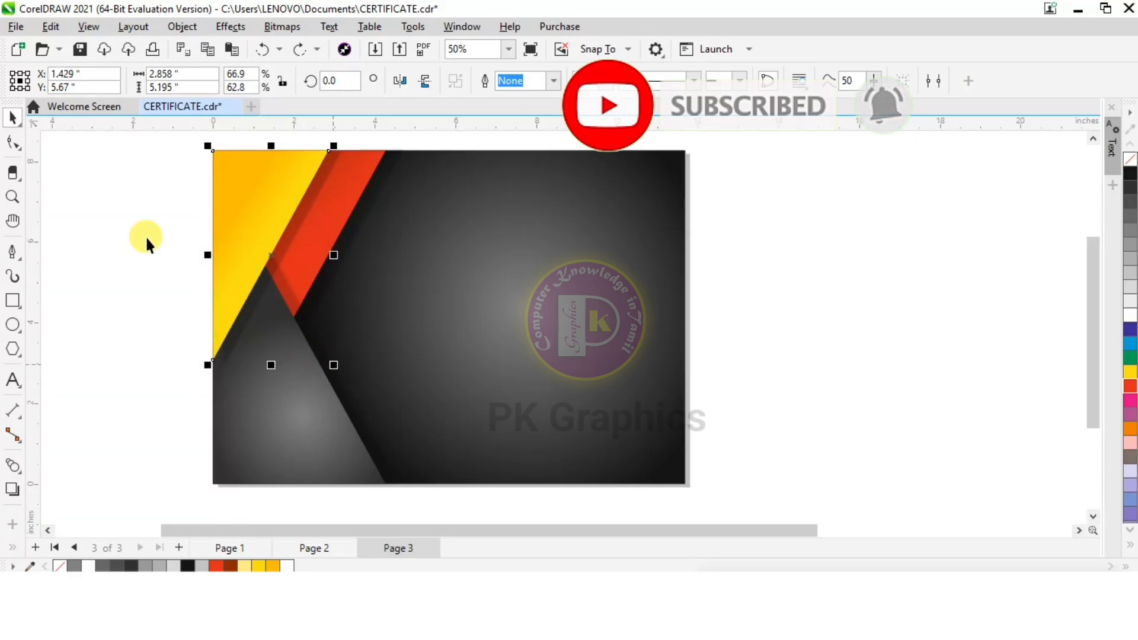
pyautogui.click(143, 233)
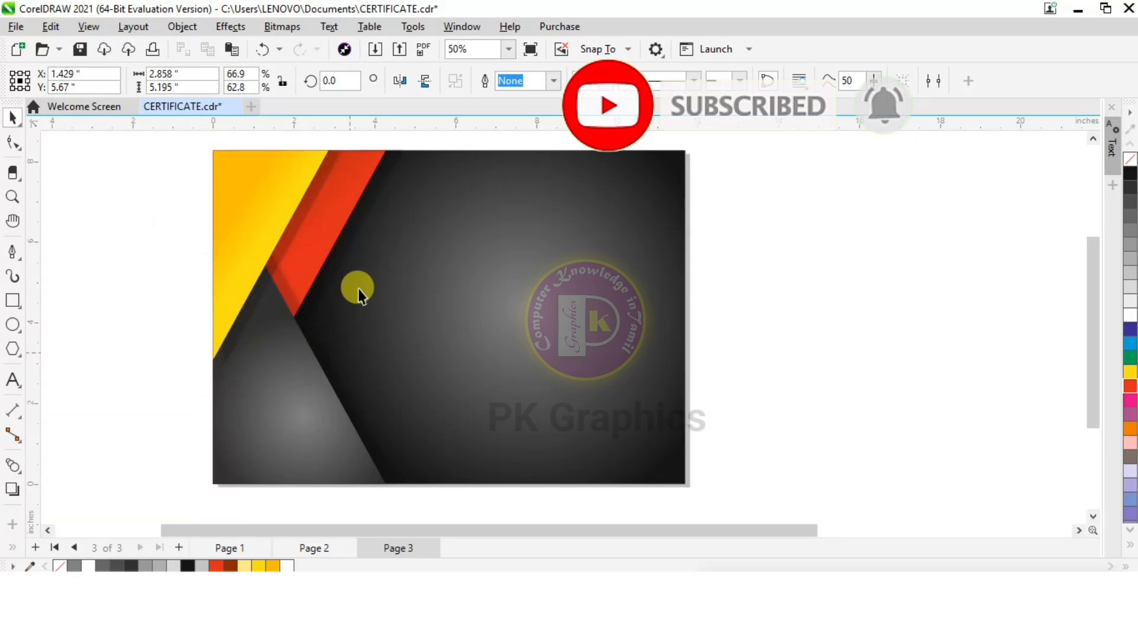
# Import the badge image and place it about 3.26 by 3.14 in where the red and grey triangles meet
pyautogui.click(375, 51)
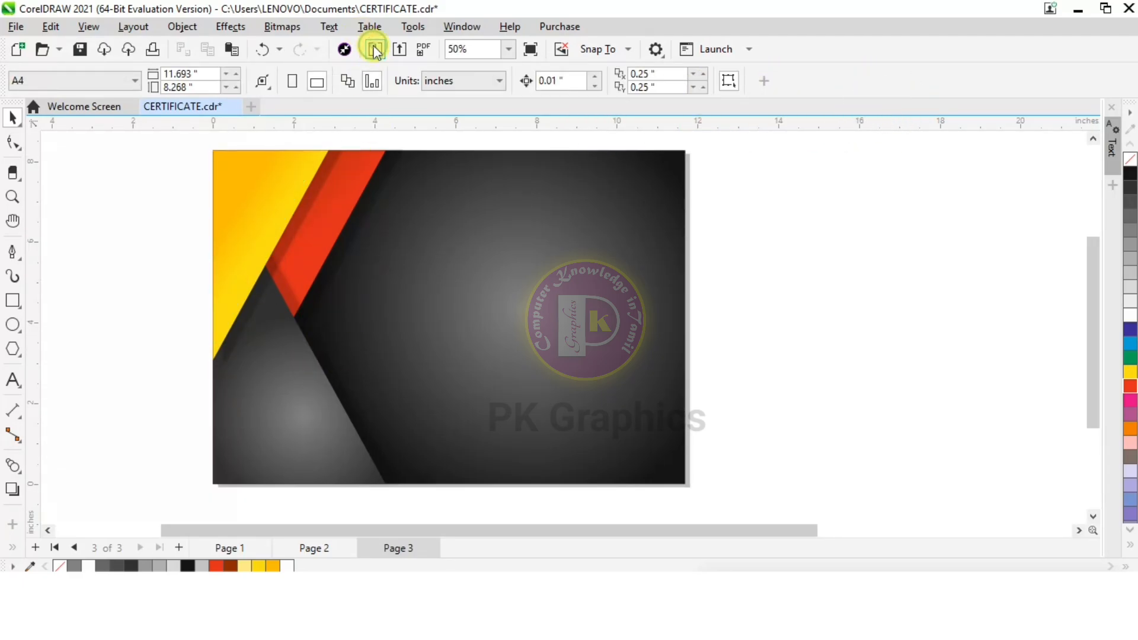
pyautogui.doubleClick(503, 192)
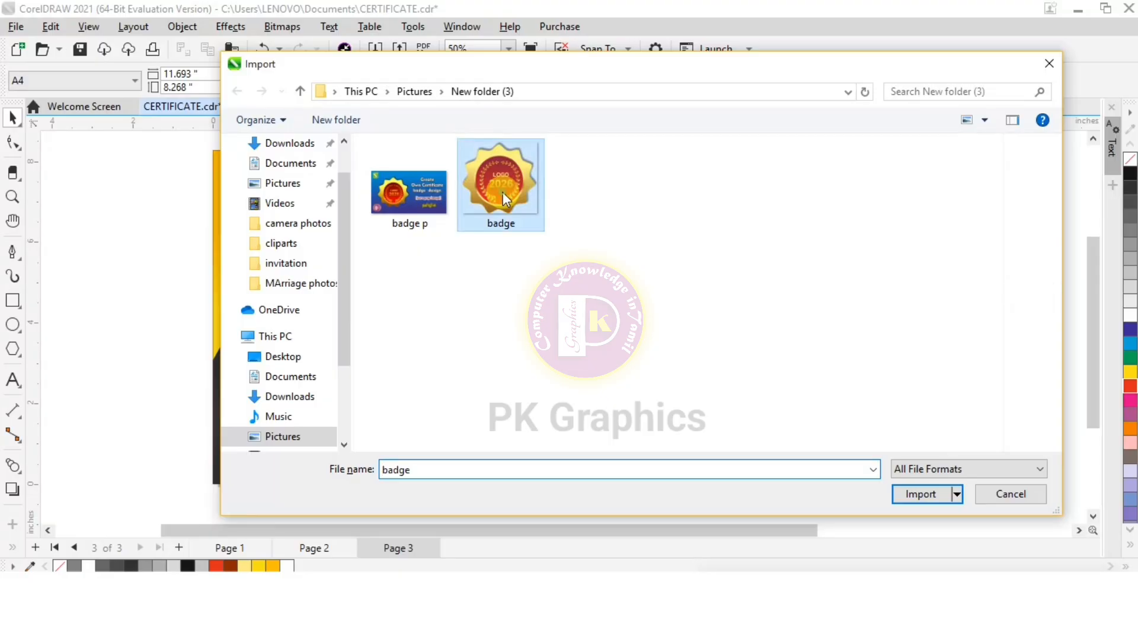
pyautogui.moveTo(260, 263); pyautogui.dragTo(392, 389)
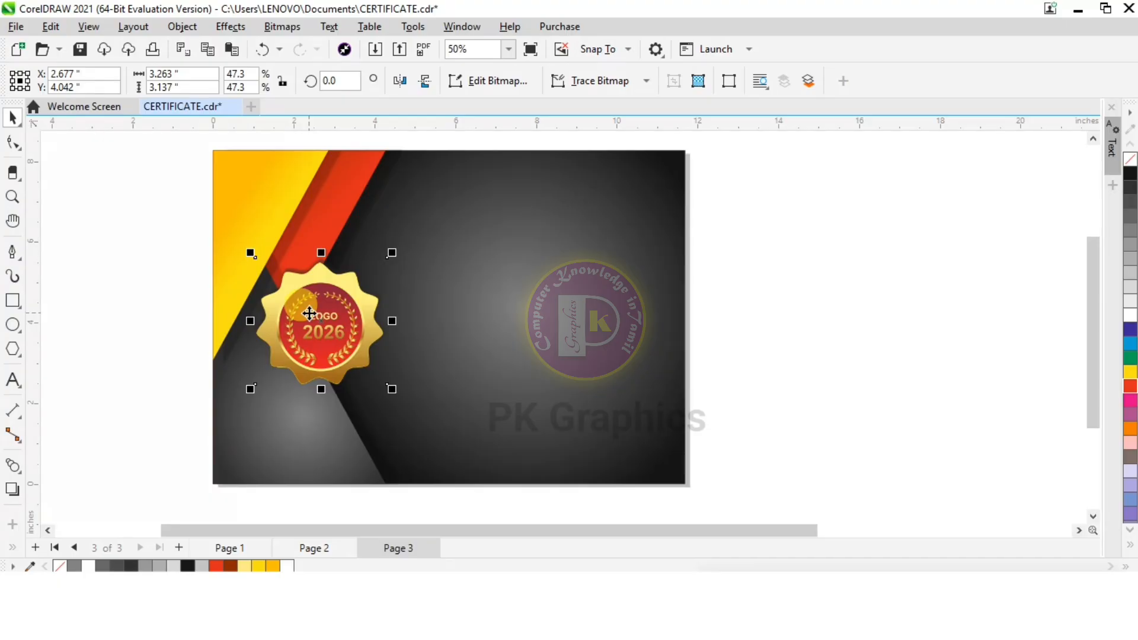
# Adjust the badge to brightness -9, contrast 73 and intensity 6, and scale it down over the red triangle's lower tip
pyautogui.click(230, 26)
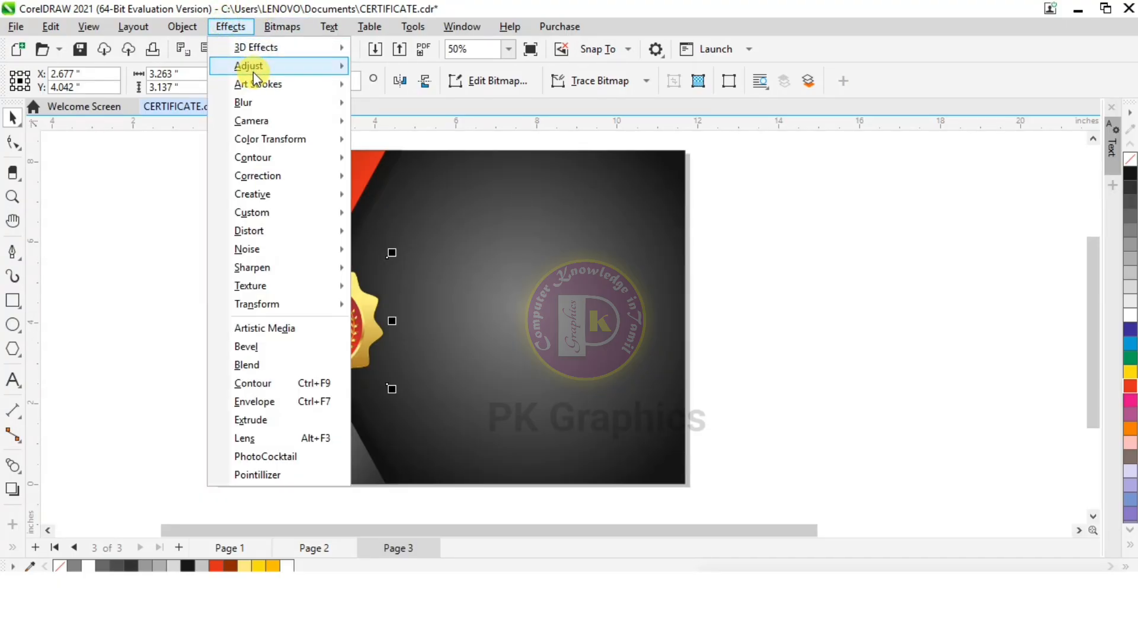
pyautogui.moveTo(249, 66)
pyautogui.click(409, 194)
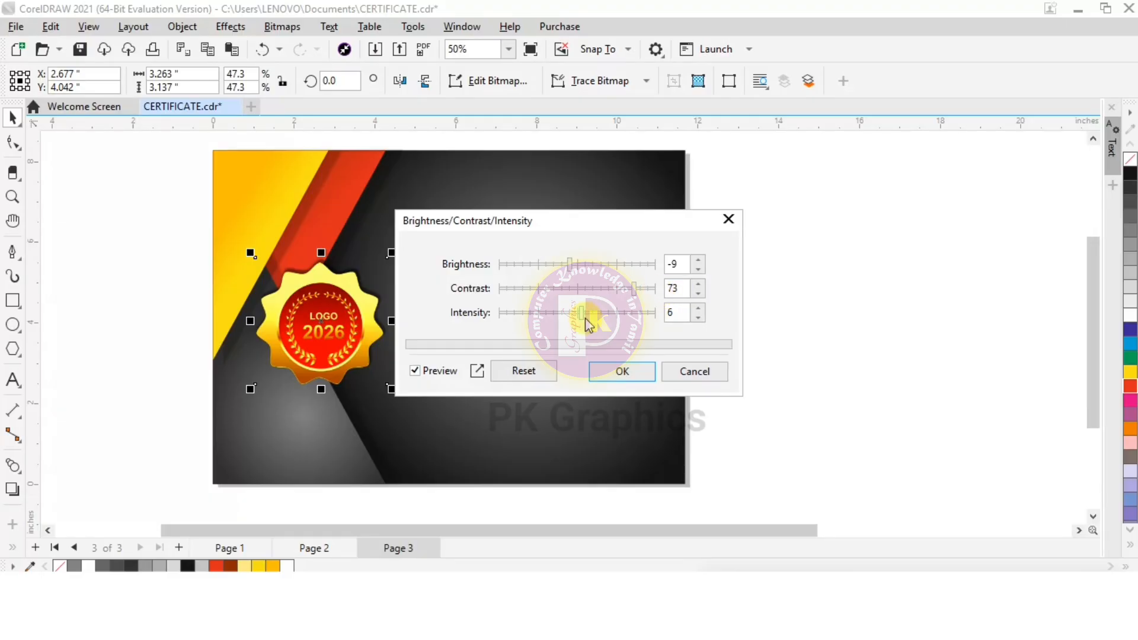
pyautogui.click(600, 372)
pyautogui.moveTo(394, 253)
pyautogui.mouseDown()
pyautogui.moveTo(358, 285)
pyautogui.moveTo(314, 300)
pyautogui.mouseUp()
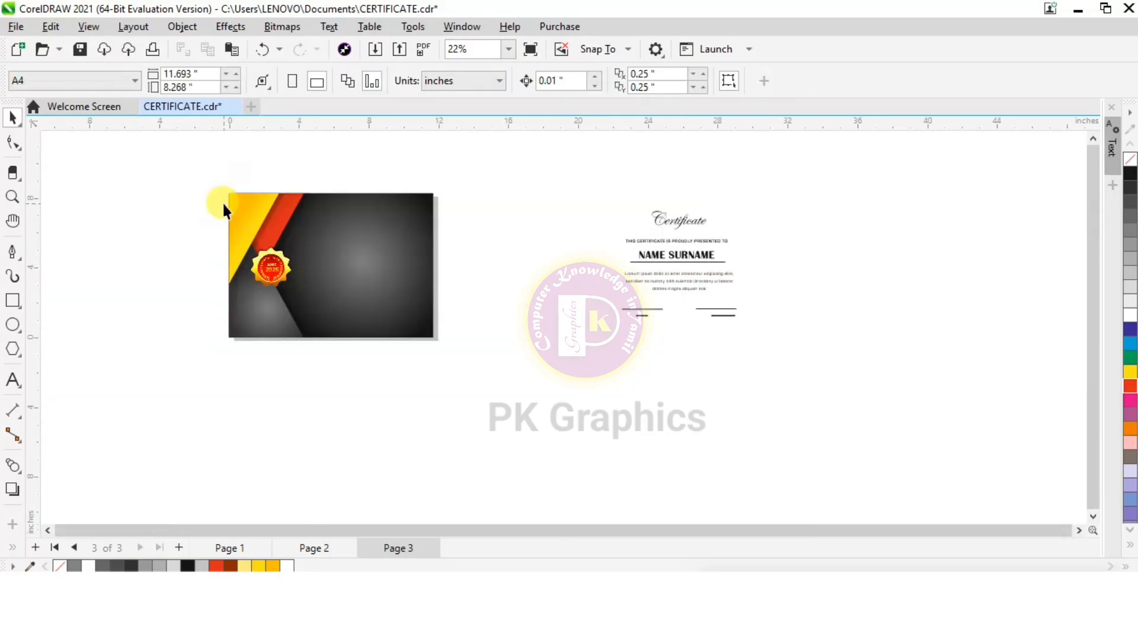
# Copy the upper yellow scroll ornament from page 2 and paste it onto page 3
pyautogui.scroll(2, 222, 201)
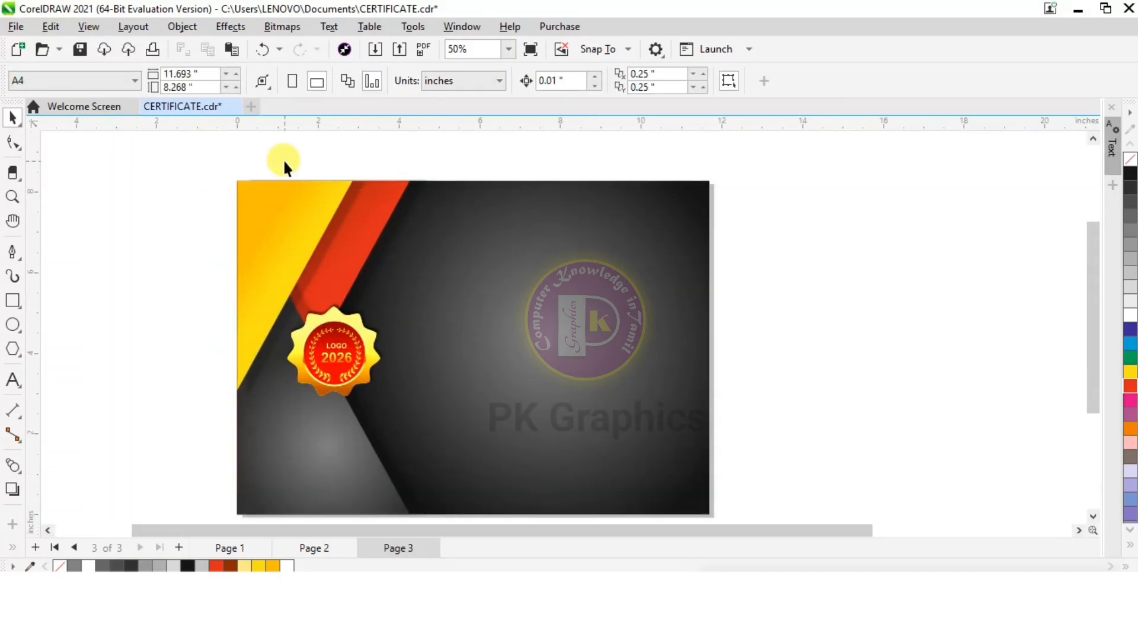
pyautogui.scroll(-2, 283, 158)
pyautogui.scroll(1, 566, 296)
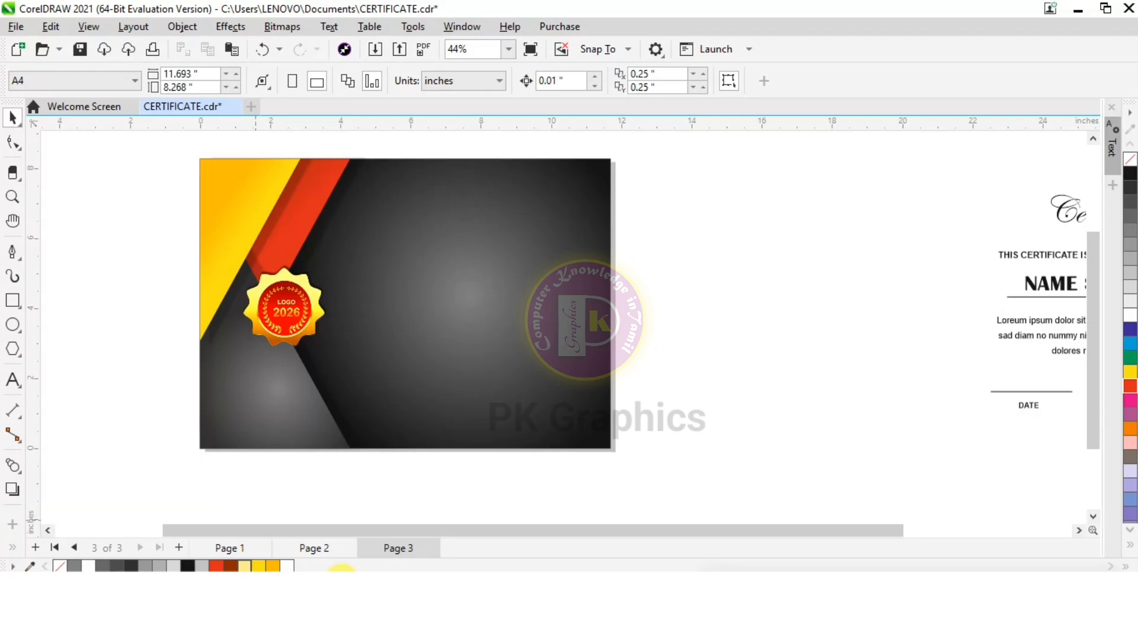
pyautogui.click(313, 547)
pyautogui.scroll(-2, 336, 234)
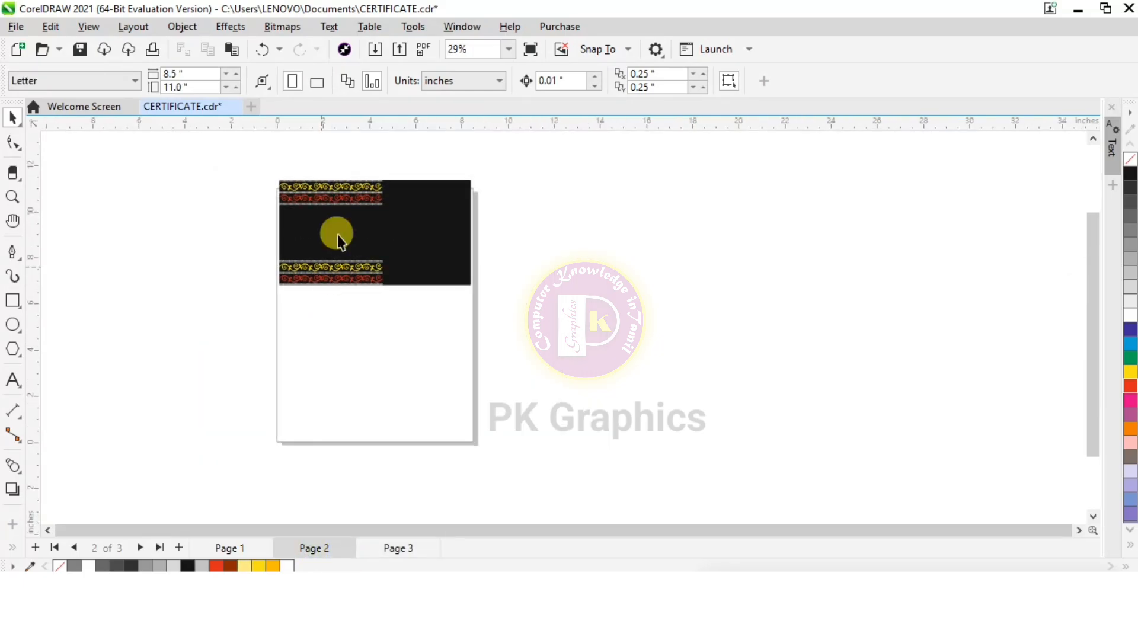
pyautogui.scroll(4, 338, 183)
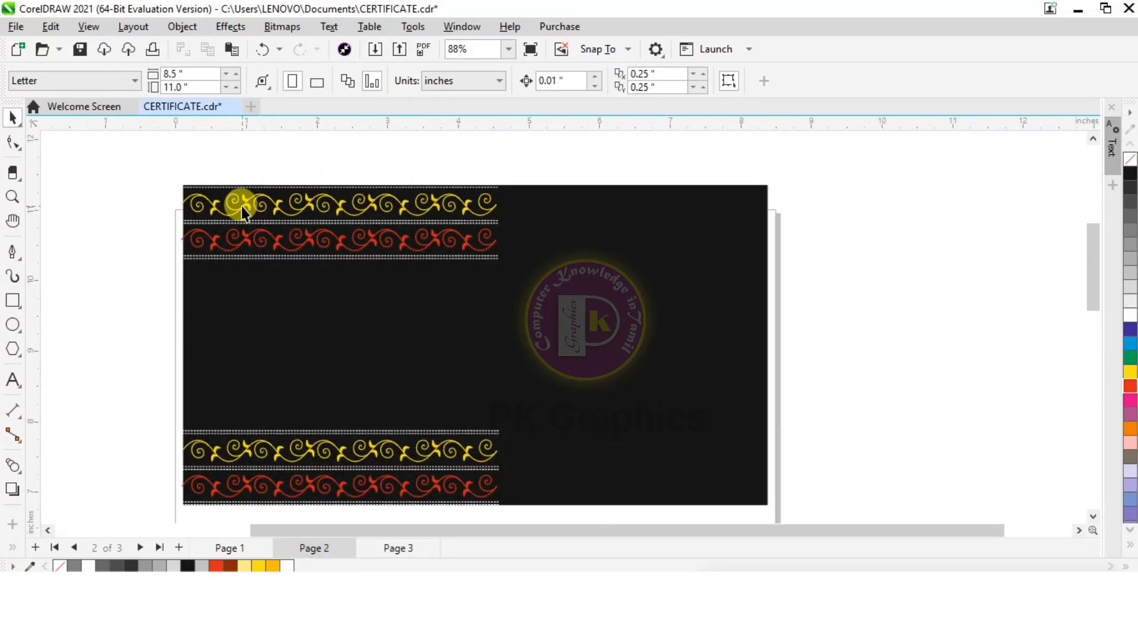
pyautogui.click(240, 206)
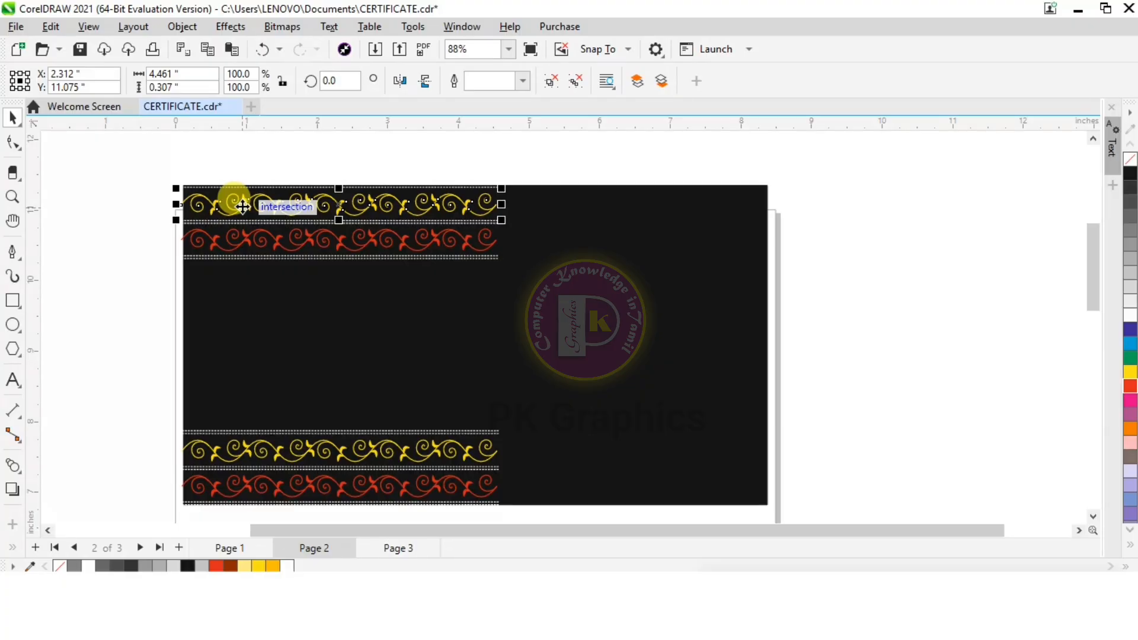
pyautogui.click(405, 551)
pyautogui.hotkey('ctrl', 'v')
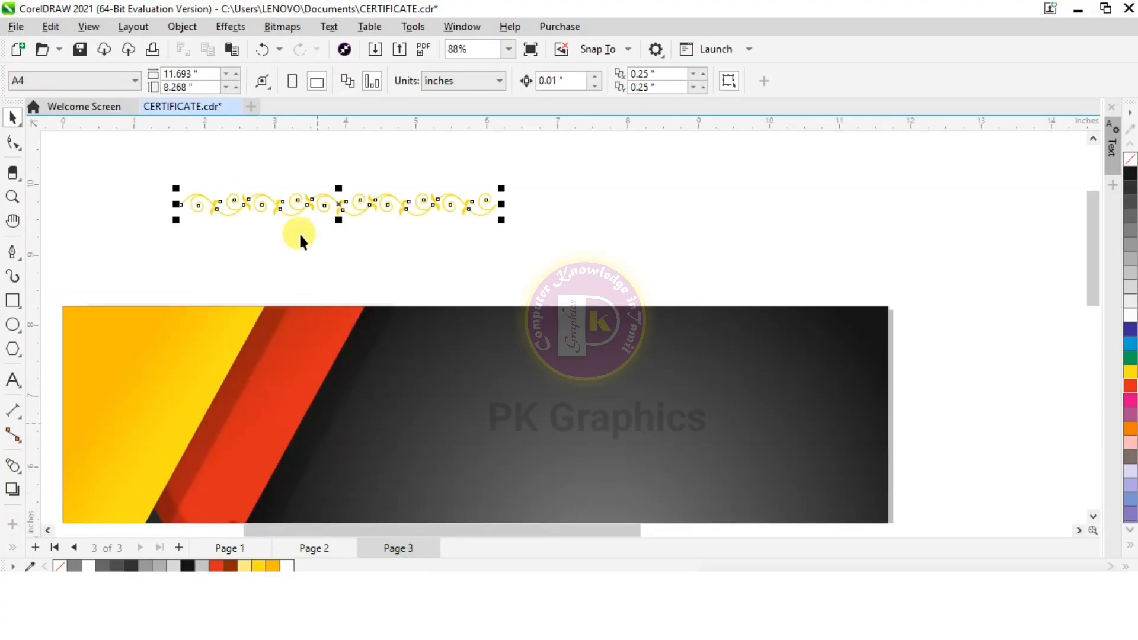
# Arrange the scroll ornament and a copy end to end along the certificate's upper edge, and group them into one strip
pyautogui.scroll(-2, 298, 202)
pyautogui.scroll(1, 298, 201)
pyautogui.moveTo(340, 218); pyautogui.dragTo(681, 327)
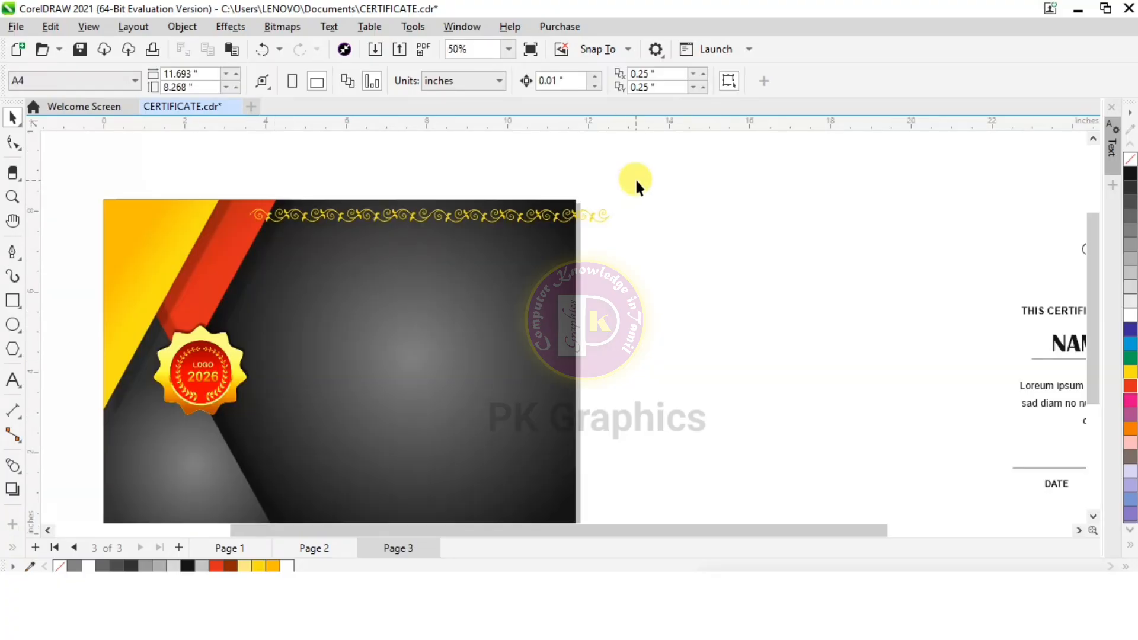
pyautogui.moveTo(635, 178); pyautogui.dragTo(223, 261)
pyautogui.rightClick(411, 219)
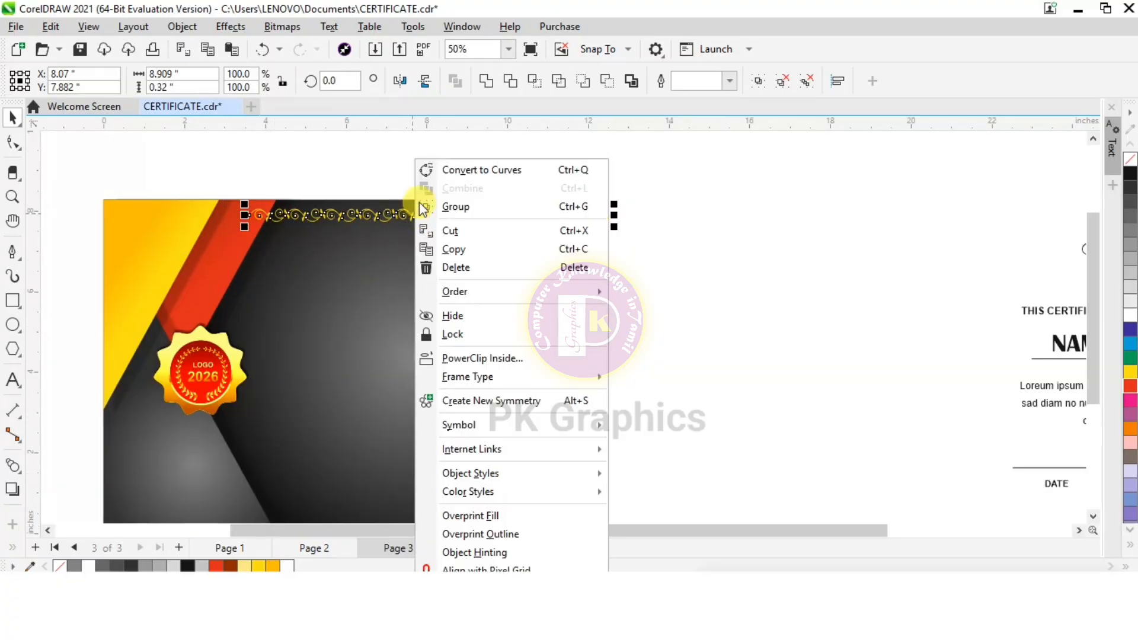
pyautogui.click(462, 208)
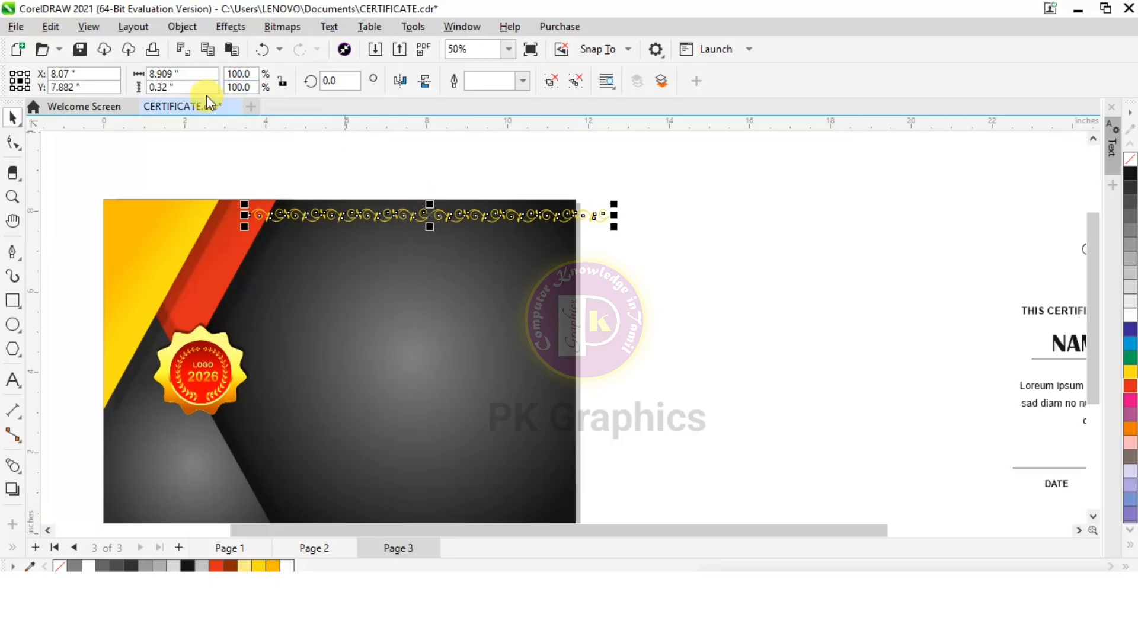
# Set the grouped ornament strip's width to 7.5 in and shift it inside the page's upper right corner
pyautogui.doubleClick(189, 72)
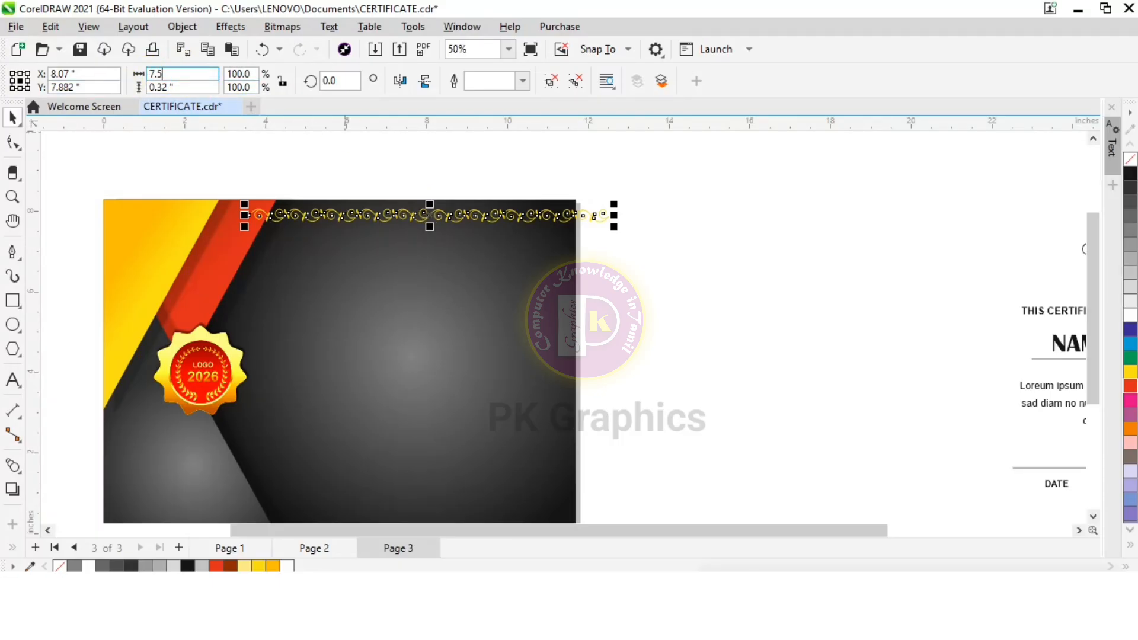
pyautogui.write('7.5')
pyautogui.press('Return')
pyautogui.scroll(2, 356, 211)
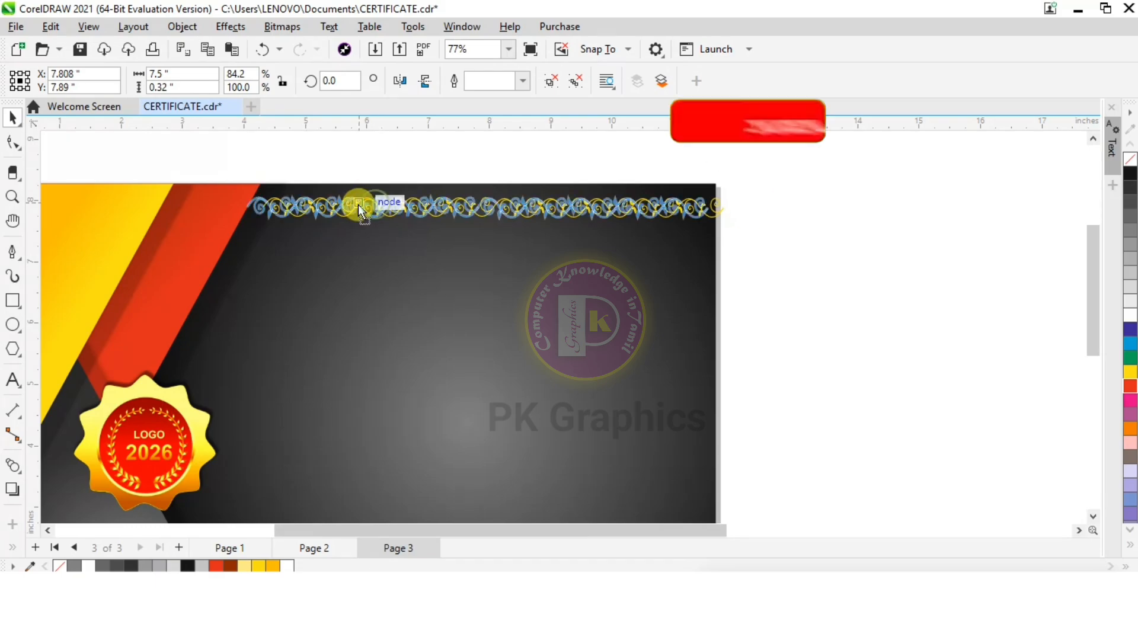
pyautogui.moveTo(352, 204); pyautogui.dragTo(352, 204)
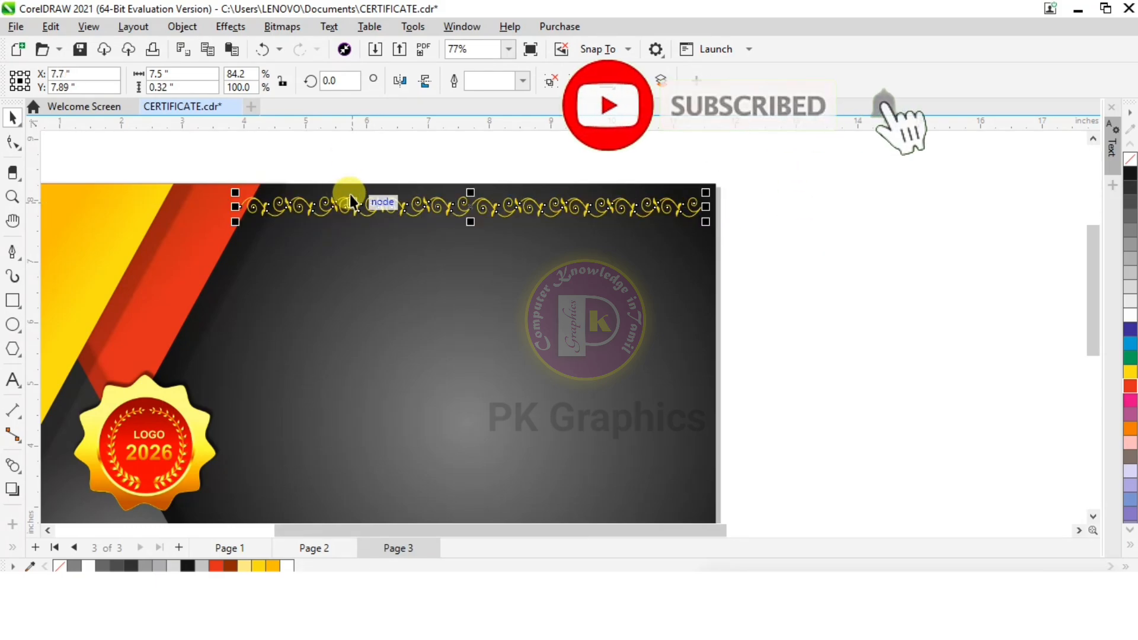
# Duplicate the ornament strip and place the copy along the certificate's lower edge, aligned beneath the upper strip
pyautogui.scroll(-1, 348, 154)
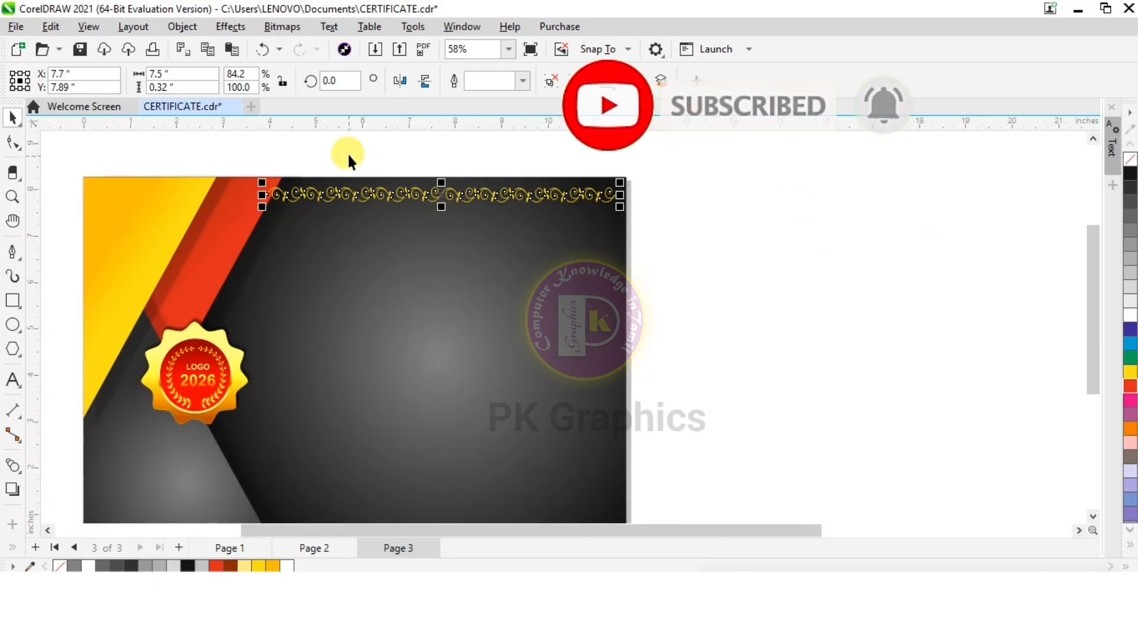
pyautogui.hotkey('ctrl', 'd')
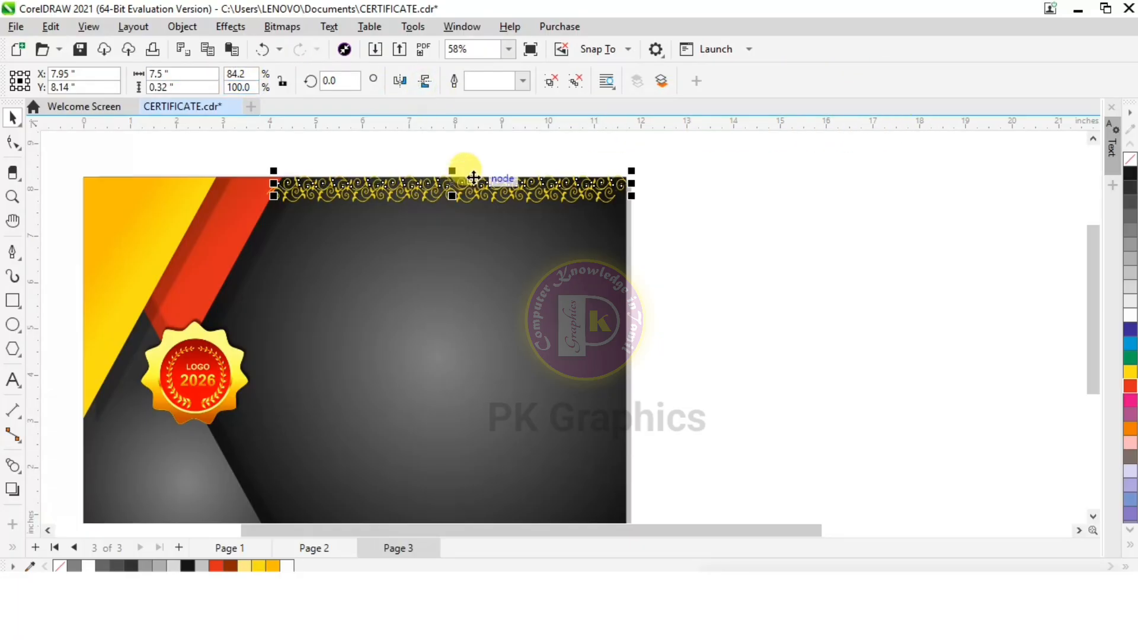
pyautogui.moveTo(470, 178); pyautogui.dragTo(425, 474)
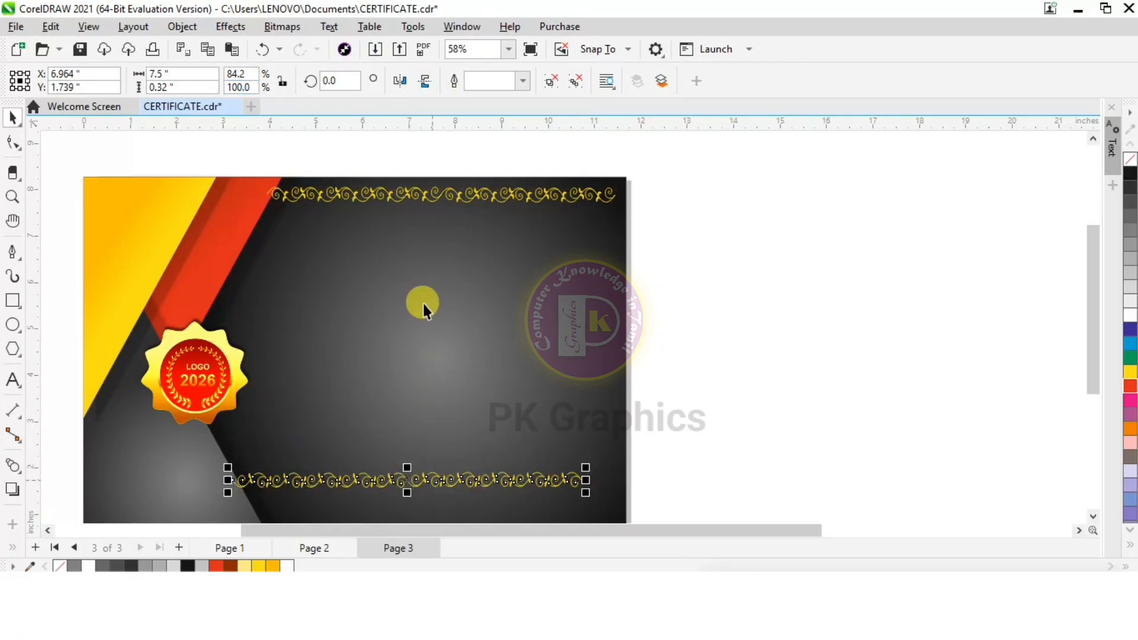
pyautogui.scroll(-2, 423, 304)
pyautogui.moveTo(437, 403); pyautogui.dragTo(435, 443)
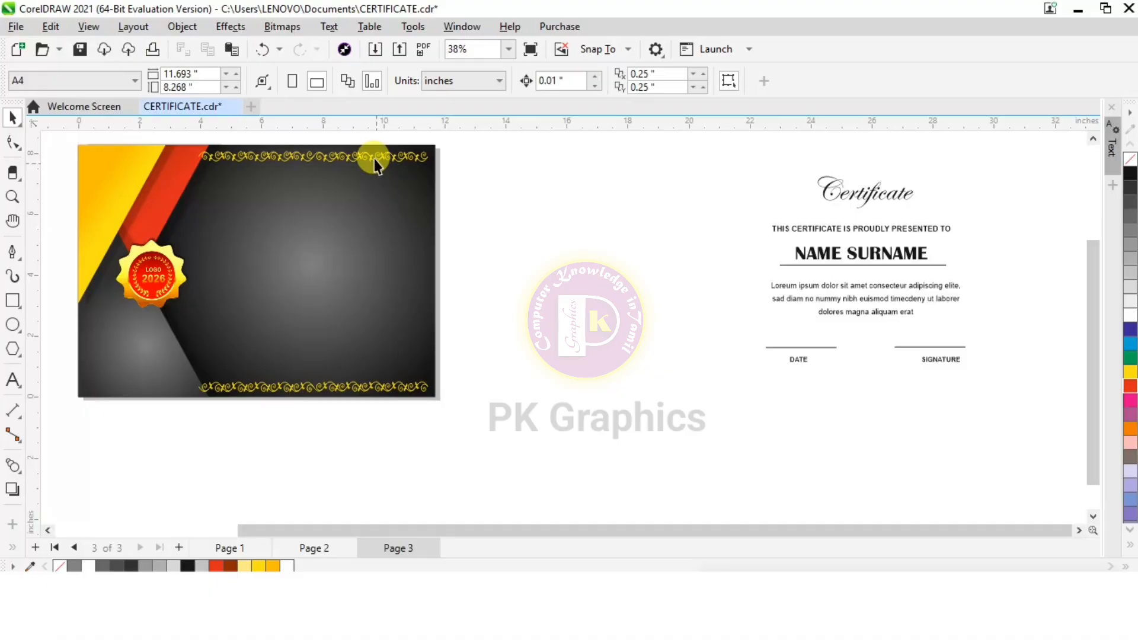
# Duplicate the upper ornament strip, rotate the copy 90 degrees and place it along the certificate's right edge
pyautogui.click(374, 157)
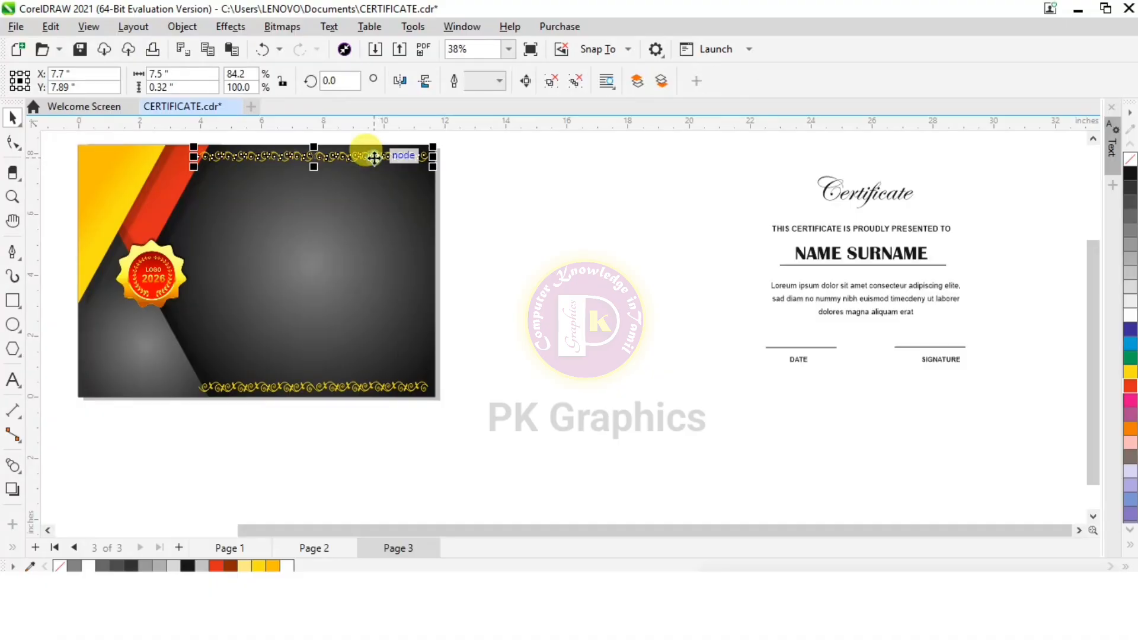
pyautogui.hotkey('ctrl', 'd')
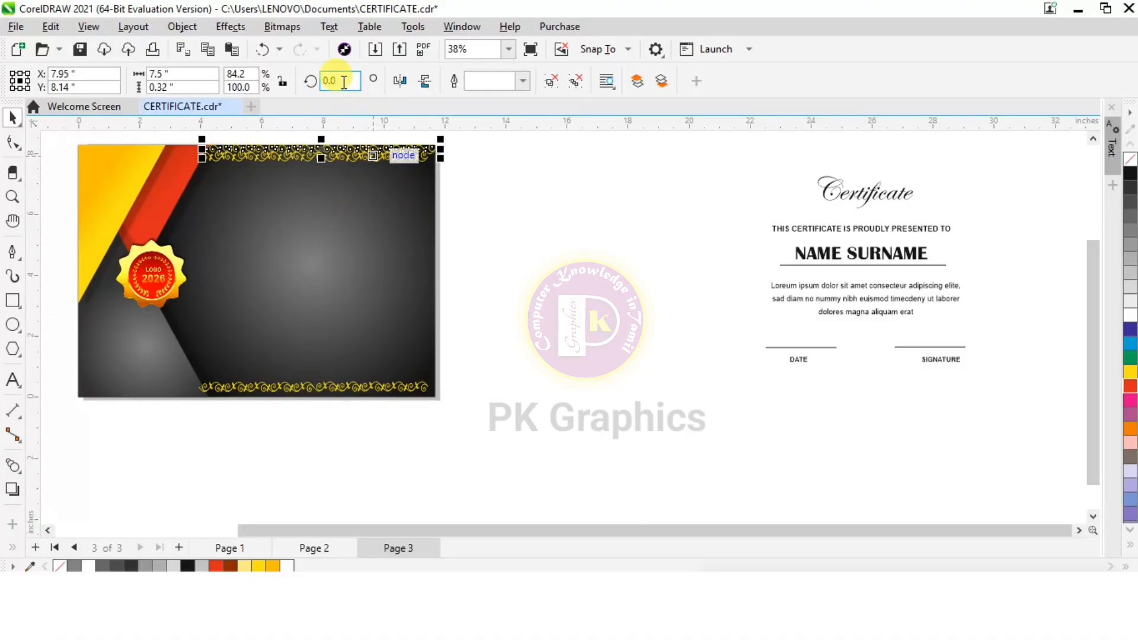
pyautogui.write('90')
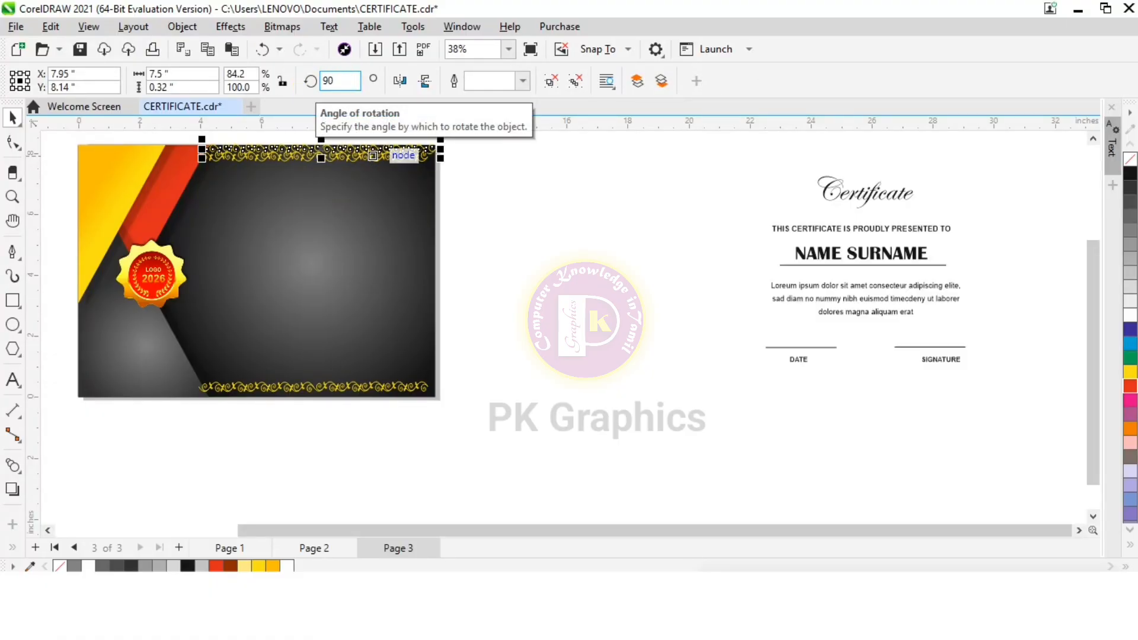
pyautogui.press('Return')
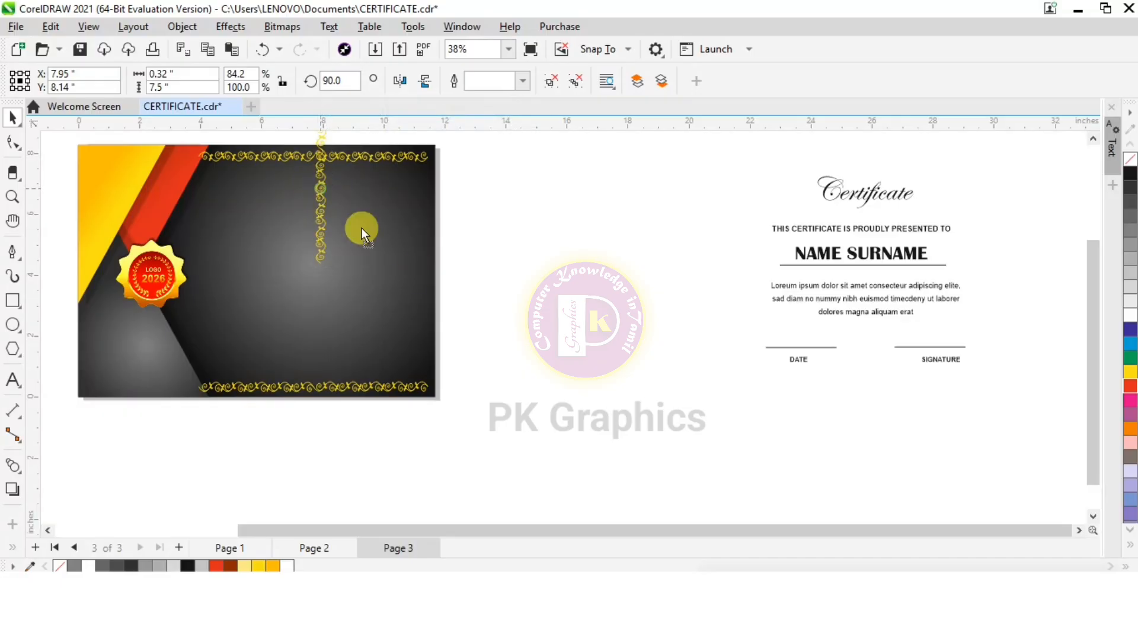
pyautogui.moveTo(362, 228); pyautogui.dragTo(422, 315)
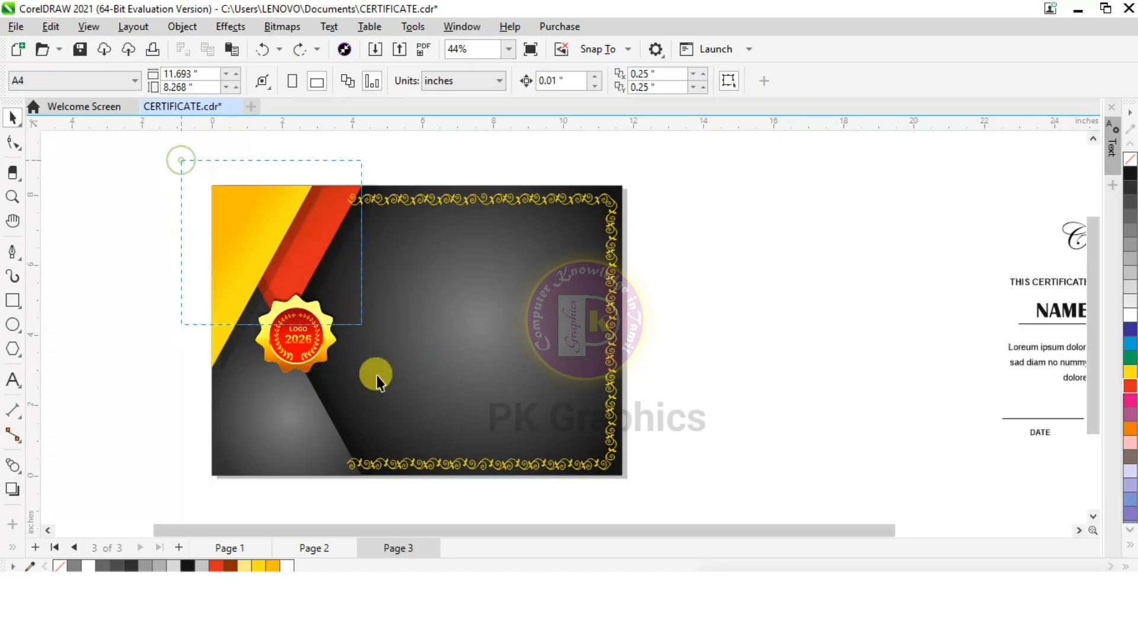
# Bring the triangles and badge on the certificate's left side to the front, above the ornament strips
pyautogui.moveTo(375, 375); pyautogui.dragTo(386, 492)
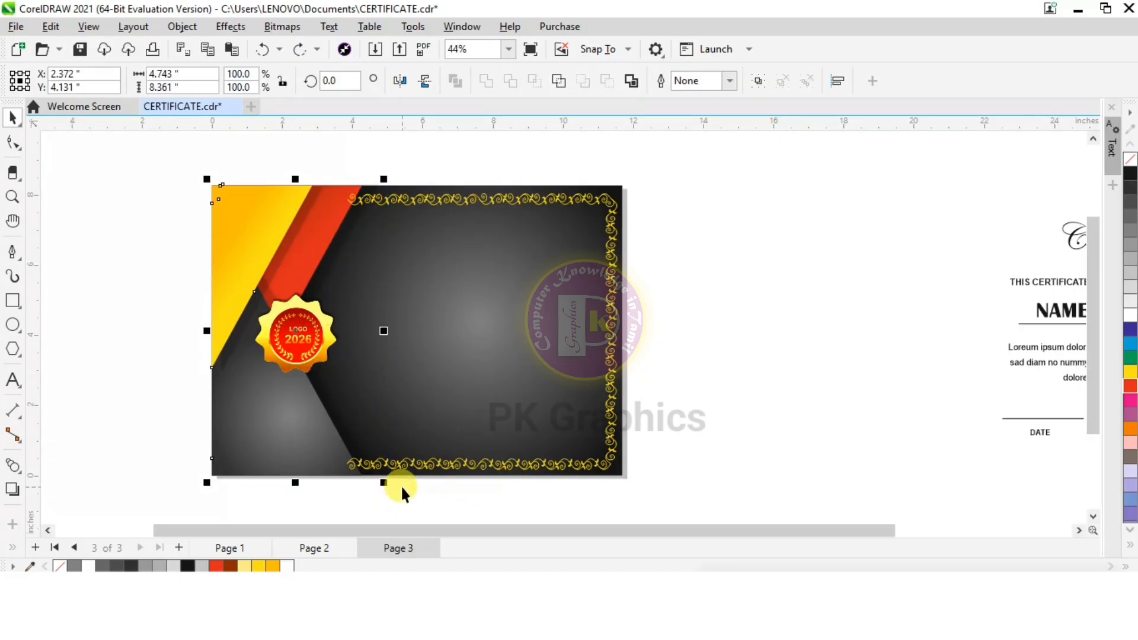
pyautogui.hotkey('shift', 'pageup')
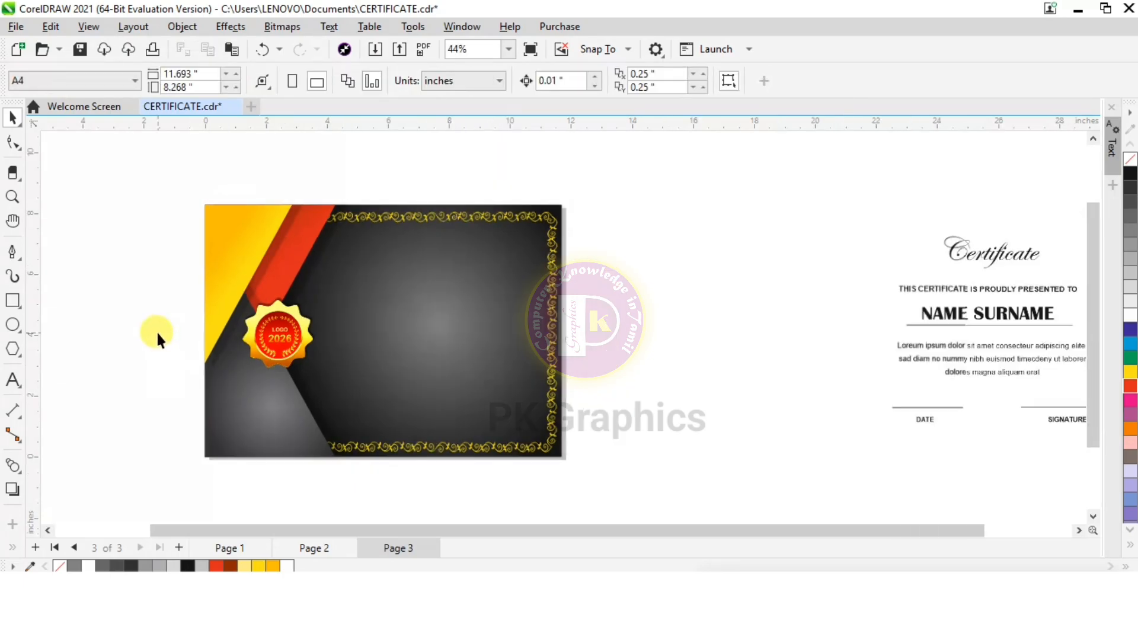
# Move the whole certificate text block with its lines from beside the page onto the dark area inside the ornamental border
pyautogui.scroll(-1, 155, 330)
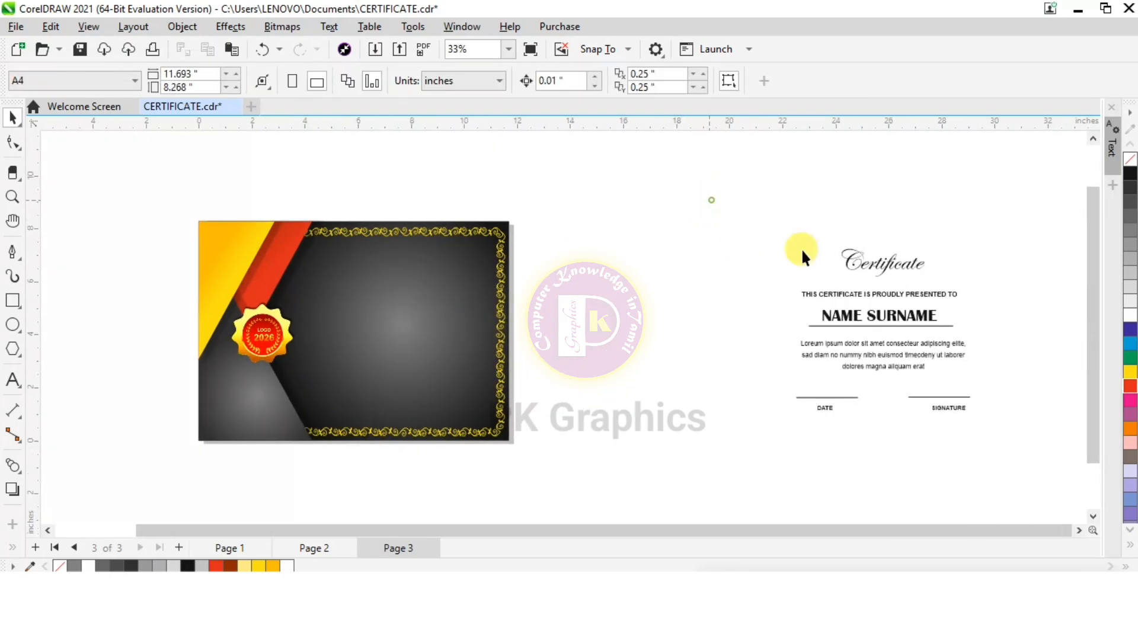
pyautogui.moveTo(1013, 403); pyautogui.dragTo(1029, 452)
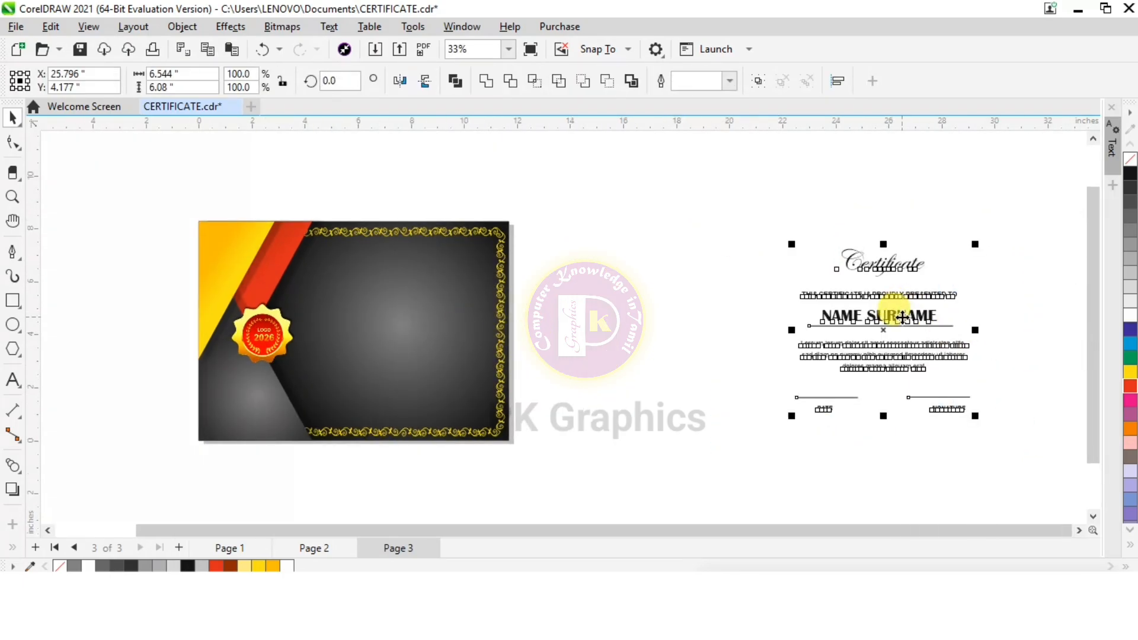
pyautogui.moveTo(895, 311); pyautogui.dragTo(404, 313)
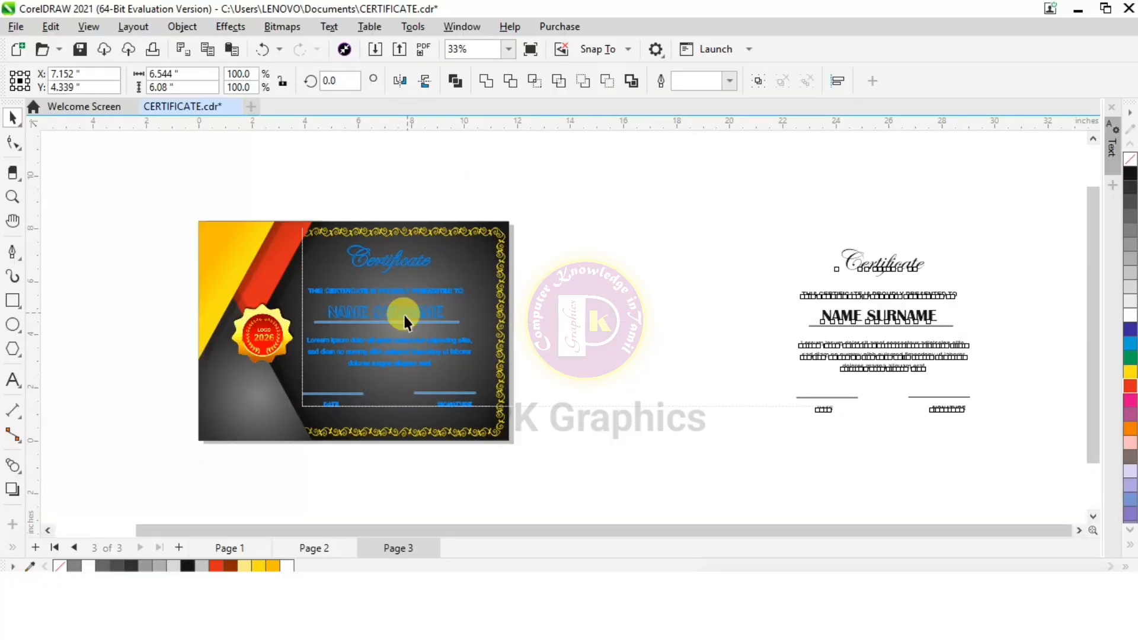
pyautogui.scroll(2, 269, 359)
pyautogui.scroll(1, 269, 360)
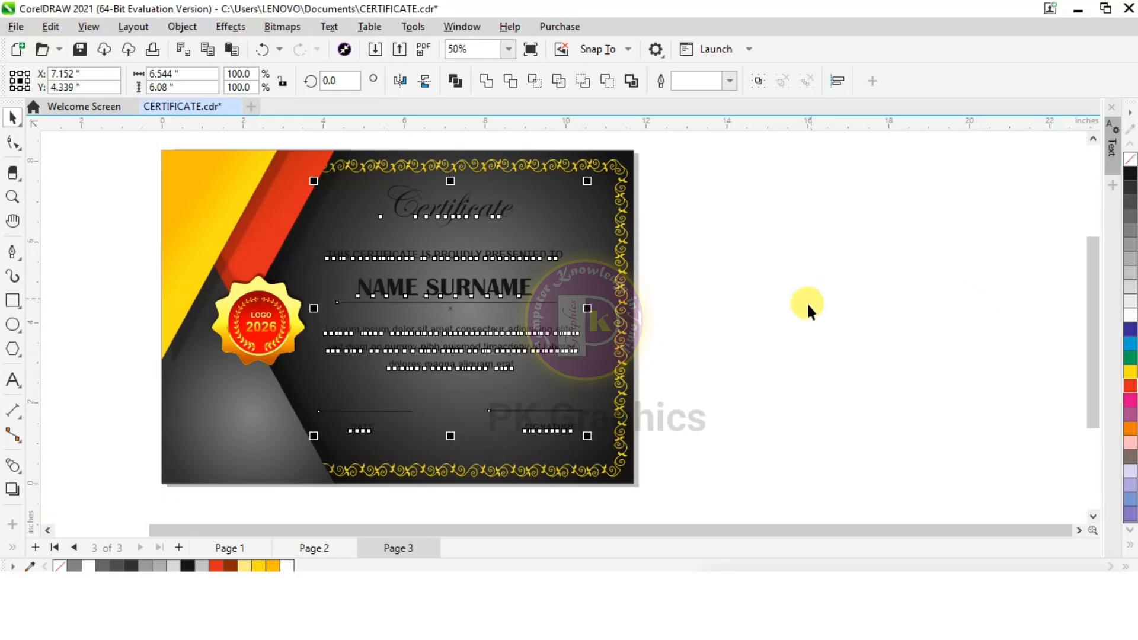
pyautogui.press('Right')
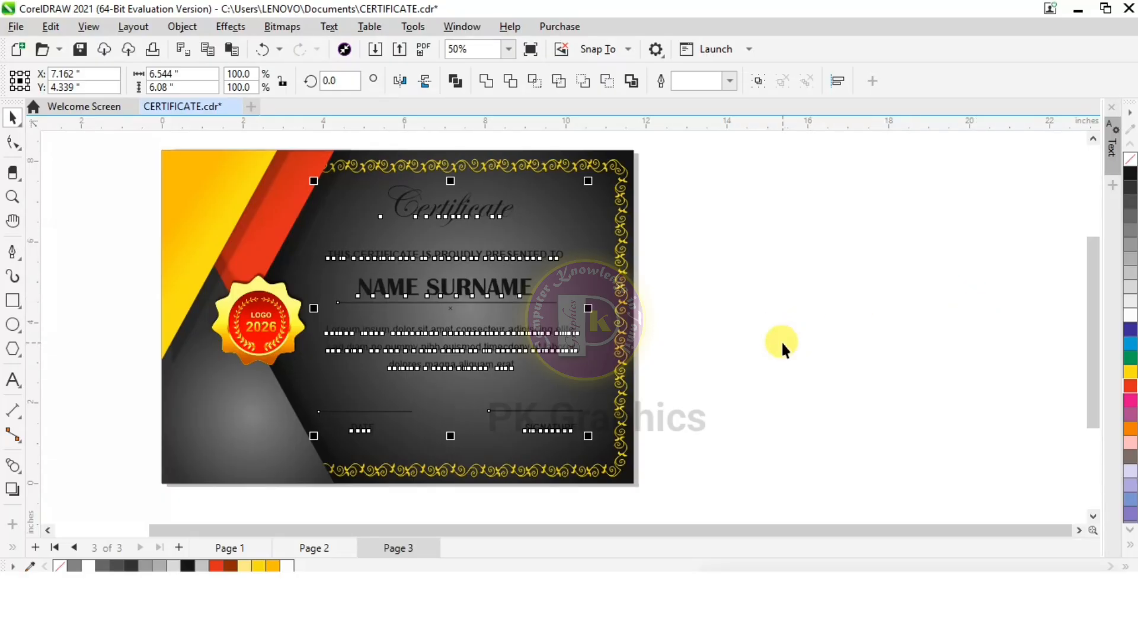
pyautogui.press('Right')
pyautogui.press('Right')
pyautogui.press('Right')
pyautogui.press('Right')
pyautogui.press('Right')
pyautogui.press('Right')
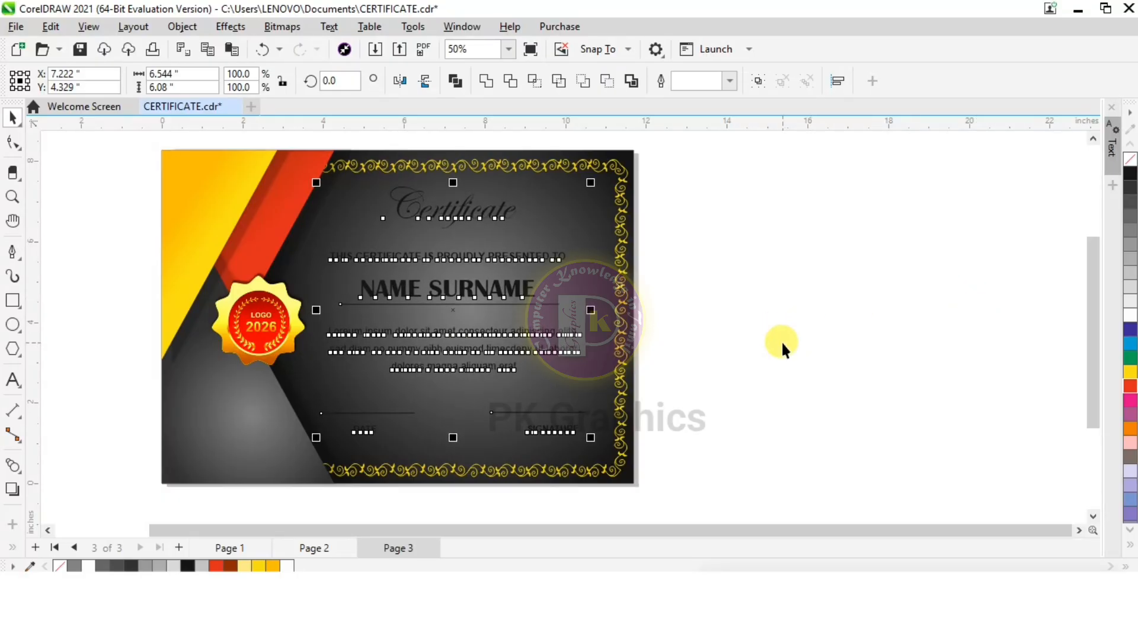
# Fill all the certificate text with white and recolour the NAME SURNAME text yellow
pyautogui.moveTo(728, 180); pyautogui.dragTo(309, 451)
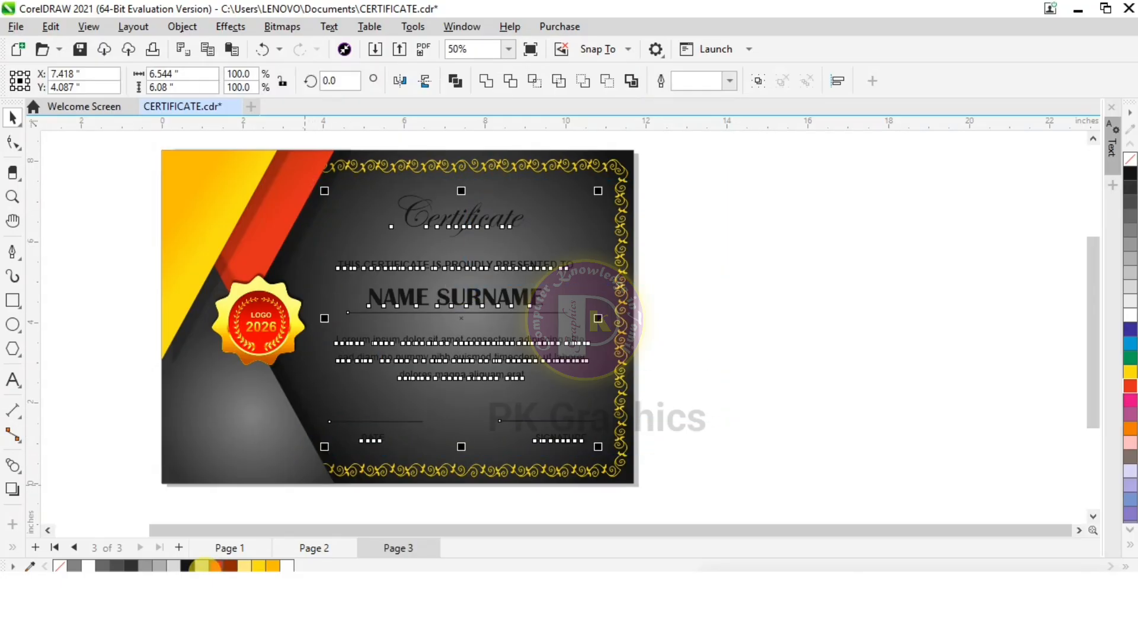
pyautogui.click(88, 566)
pyautogui.click(452, 304)
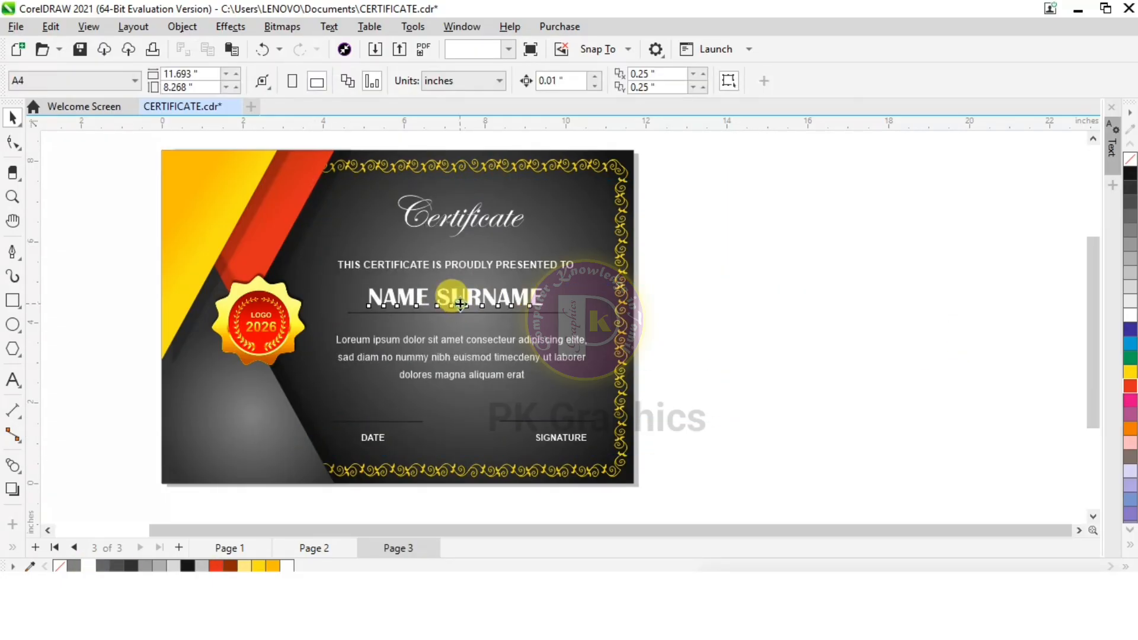
pyautogui.click(258, 566)
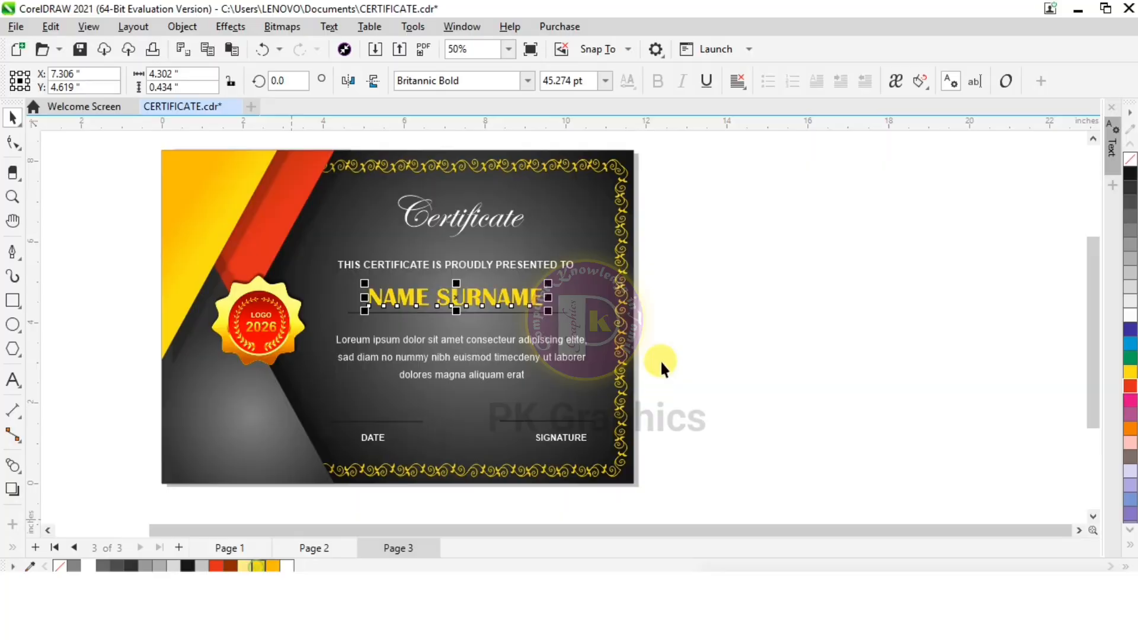
pyautogui.click(834, 295)
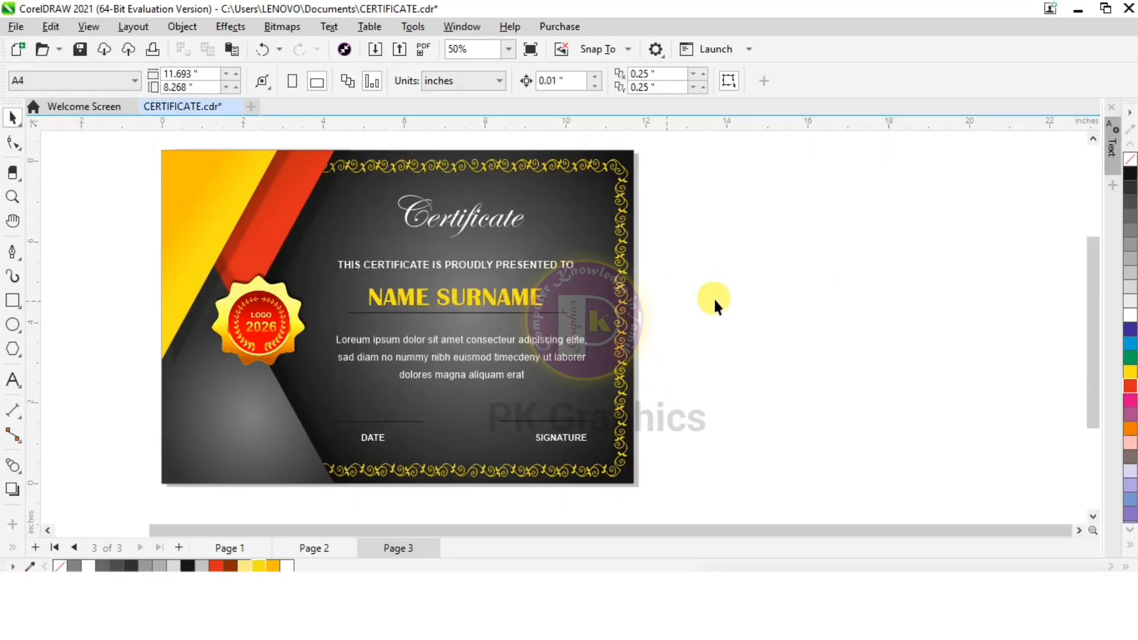
# Colour the line beneath the name and the date and signature lines white
pyautogui.click(340, 336)
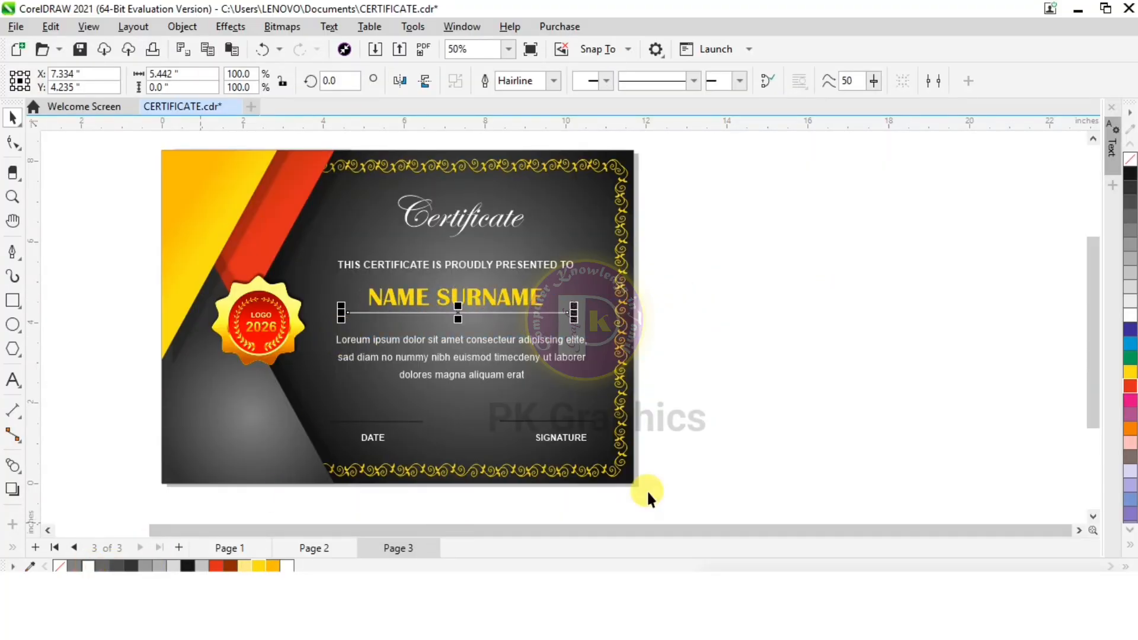
pyautogui.moveTo(725, 387)
pyautogui.mouseDown()
pyautogui.moveTo(580, 411)
pyautogui.moveTo(299, 432)
pyautogui.mouseUp()
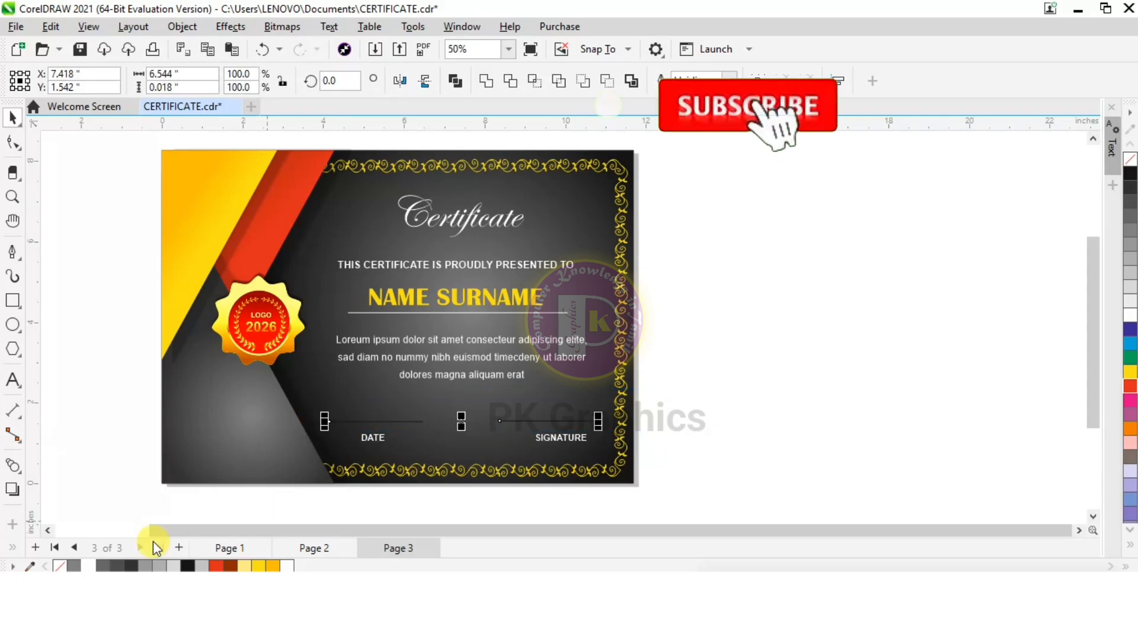
pyautogui.click(778, 376)
pyautogui.scroll(-3, 546, 328)
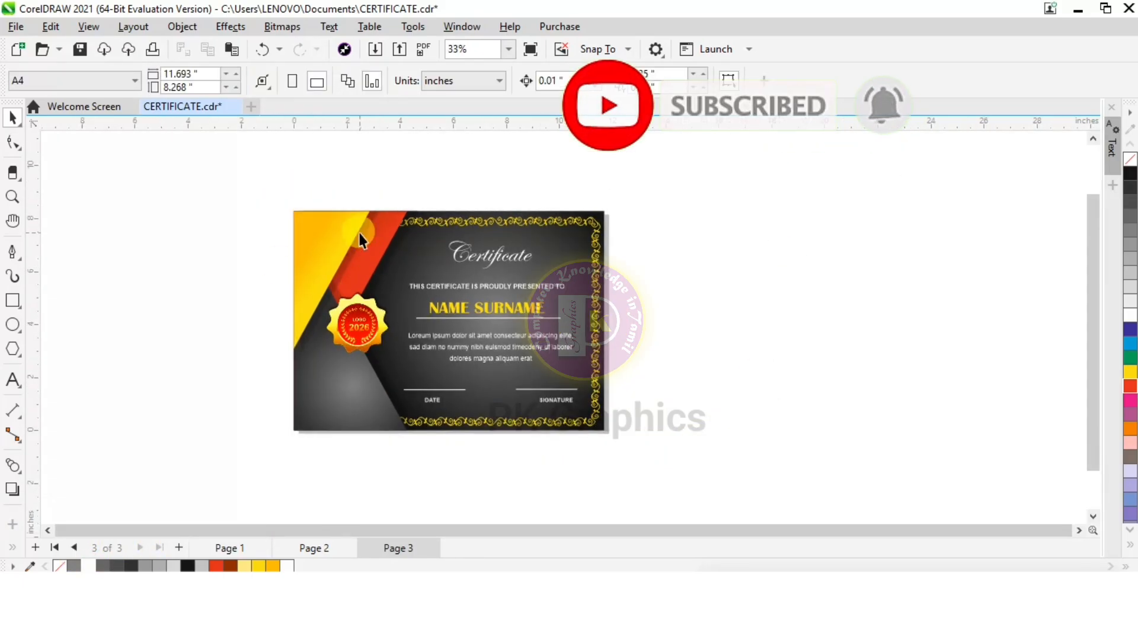
pyautogui.scroll(2, 360, 289)
pyautogui.scroll(1, 475, 496)
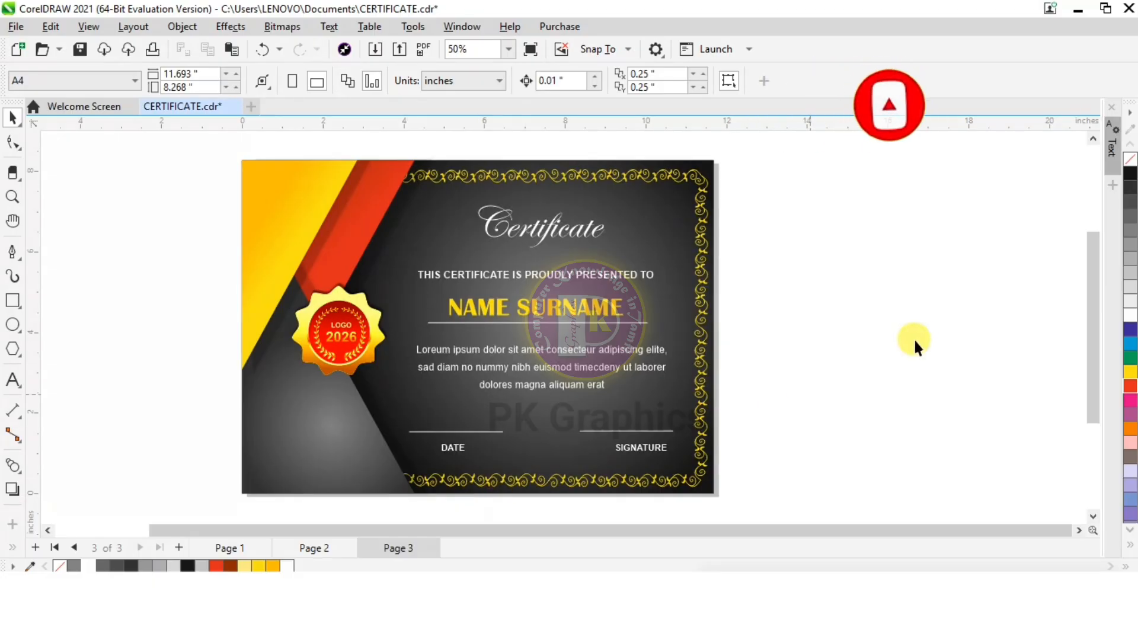